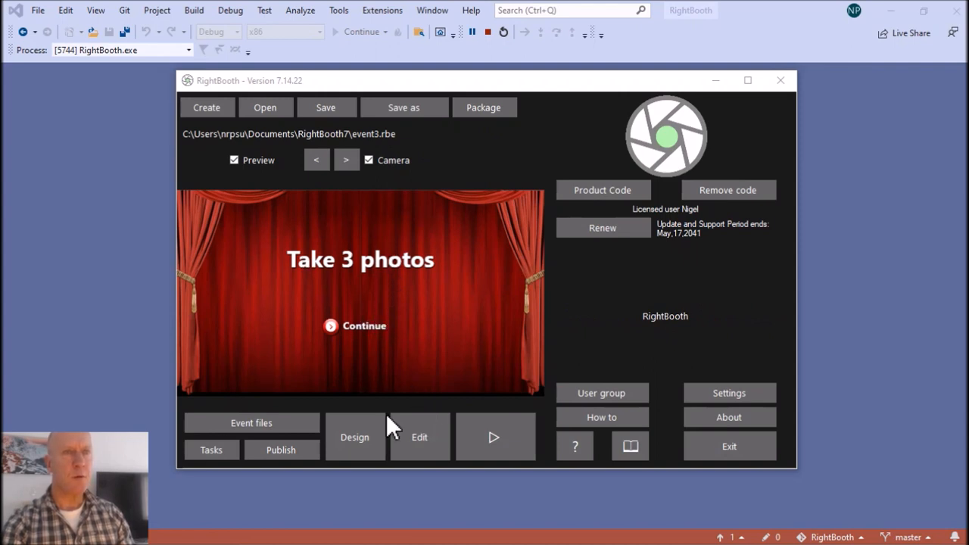
# Review the event's recording types in the Event Designer, and examine its Get ready, Take photo and Photo options screens in the Screen Editor.
pyautogui.click(365, 435)
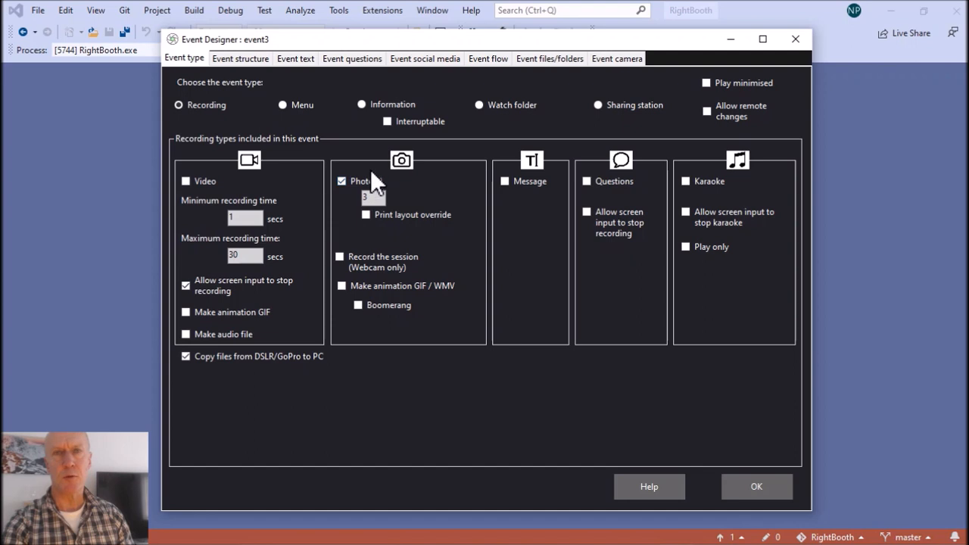
pyautogui.click(750, 484)
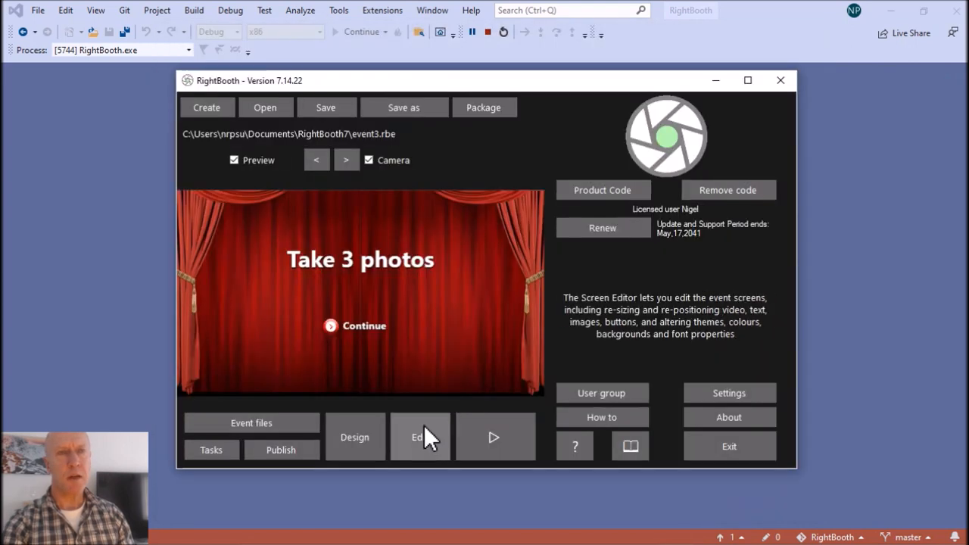
pyautogui.click(424, 428)
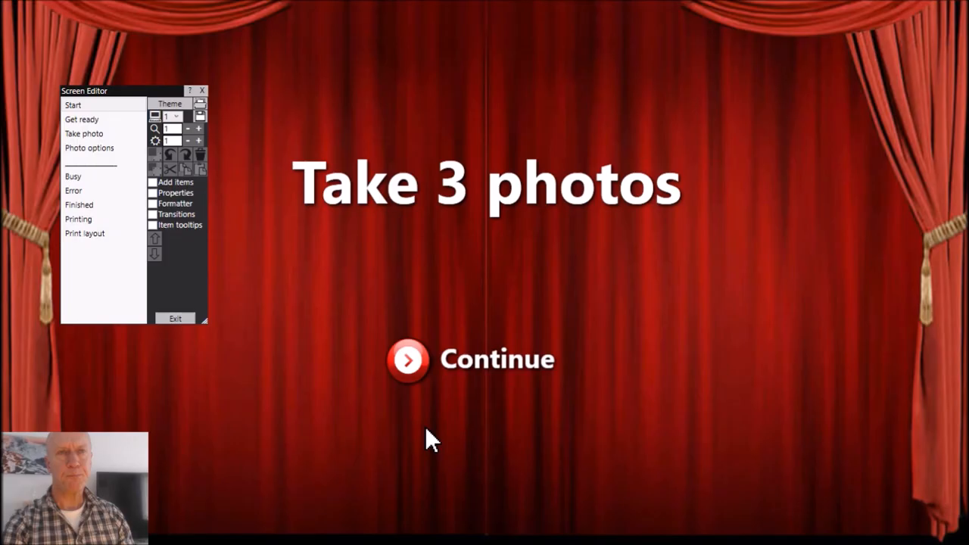
pyautogui.click(105, 121)
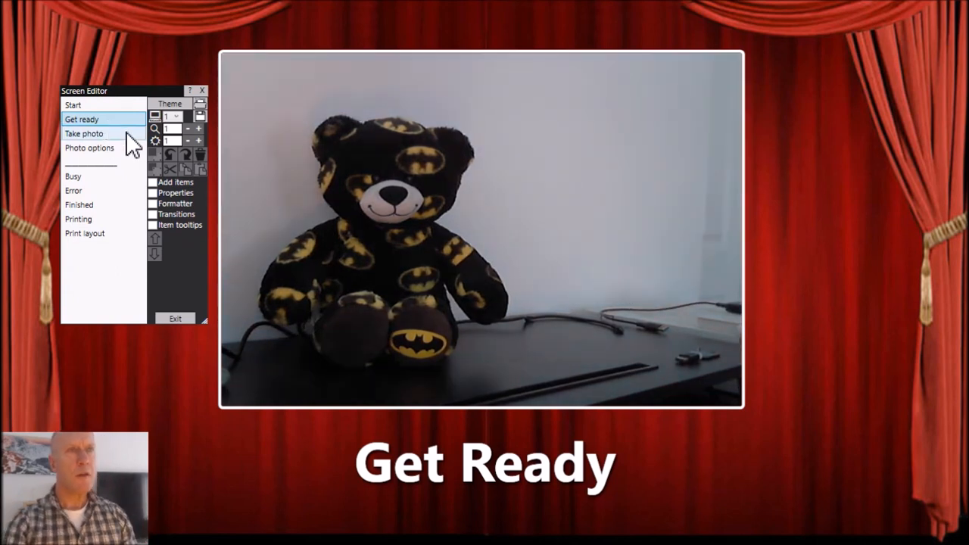
pyautogui.click(126, 134)
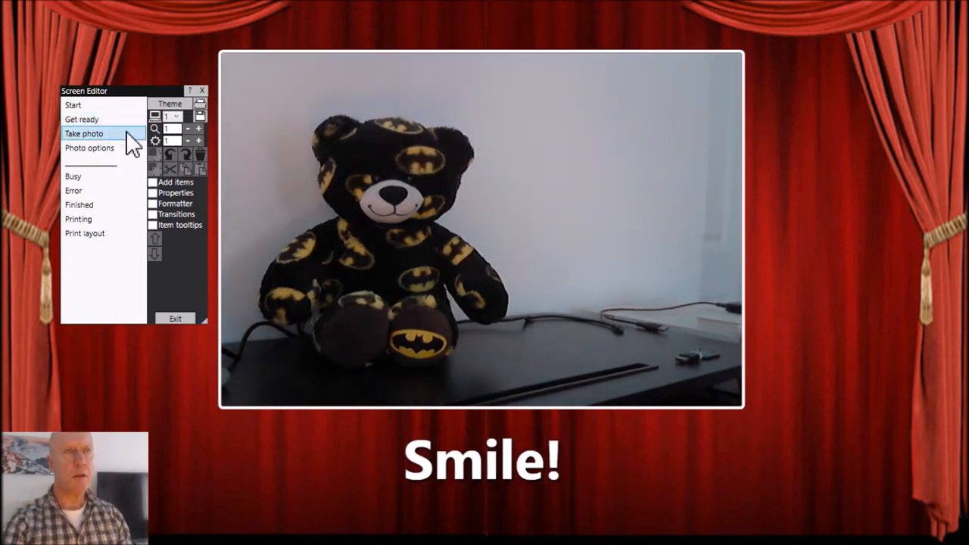
pyautogui.click(85, 149)
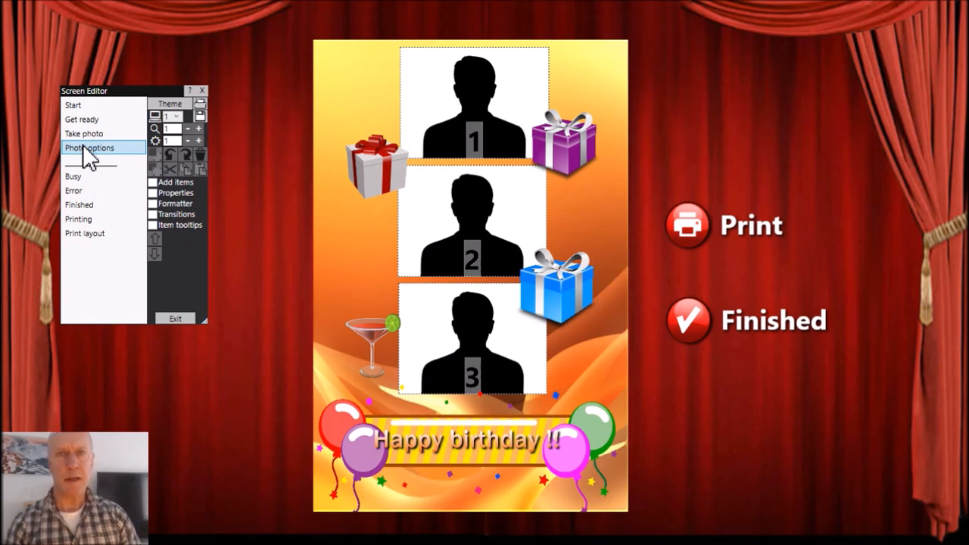
# In the print layout, move the white gift box slightly up and inward and the purple gift box slightly down, and exit the editor.
pyautogui.click(99, 236)
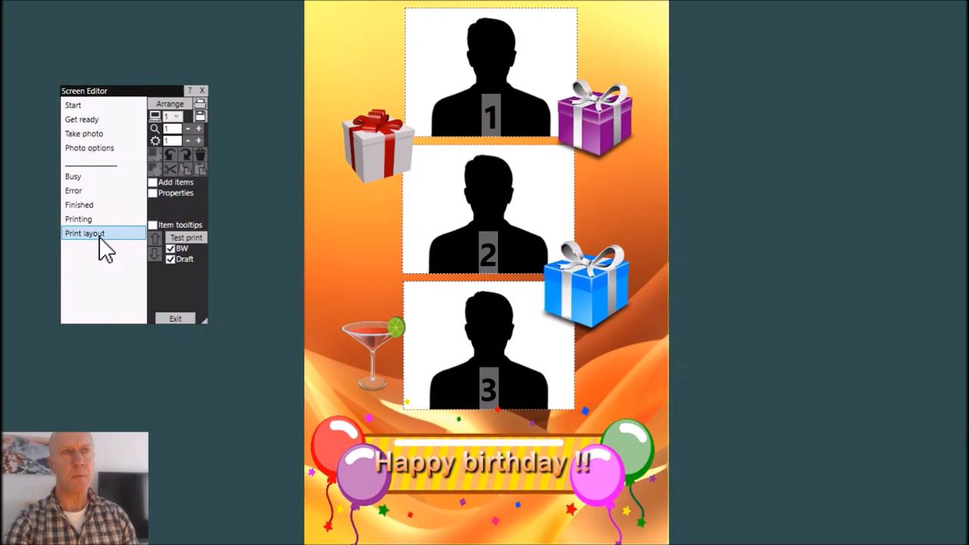
pyautogui.moveTo(363, 148); pyautogui.dragTo(380, 118)
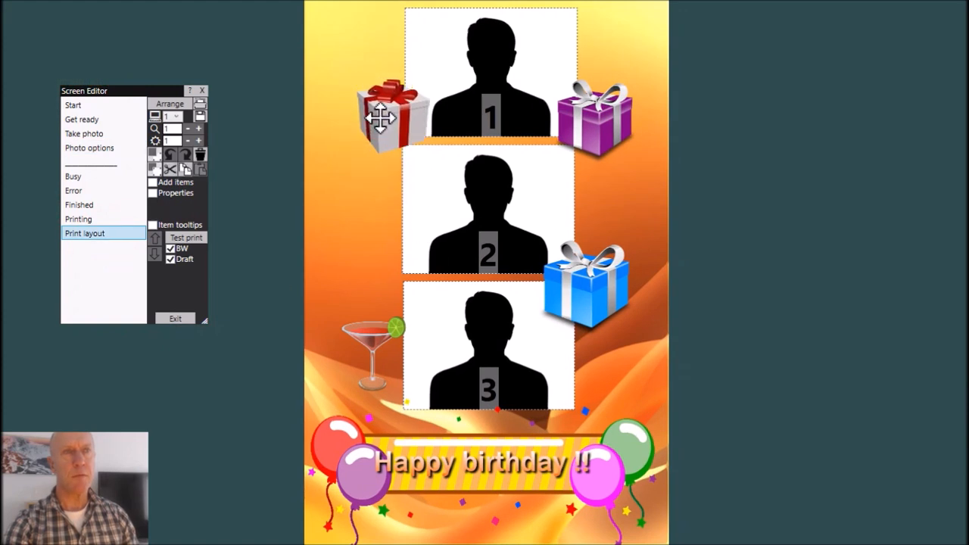
pyautogui.moveTo(589, 119); pyautogui.dragTo(595, 139)
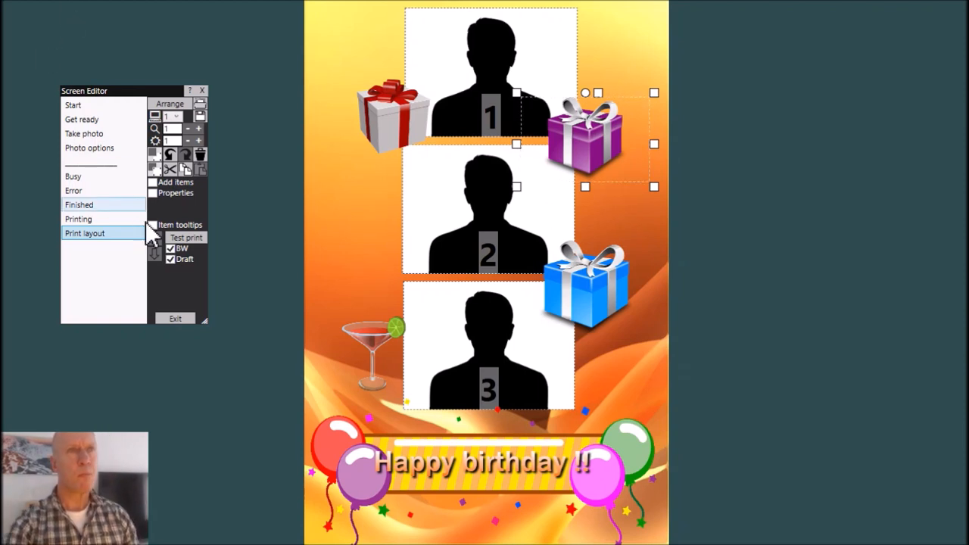
pyautogui.click(182, 317)
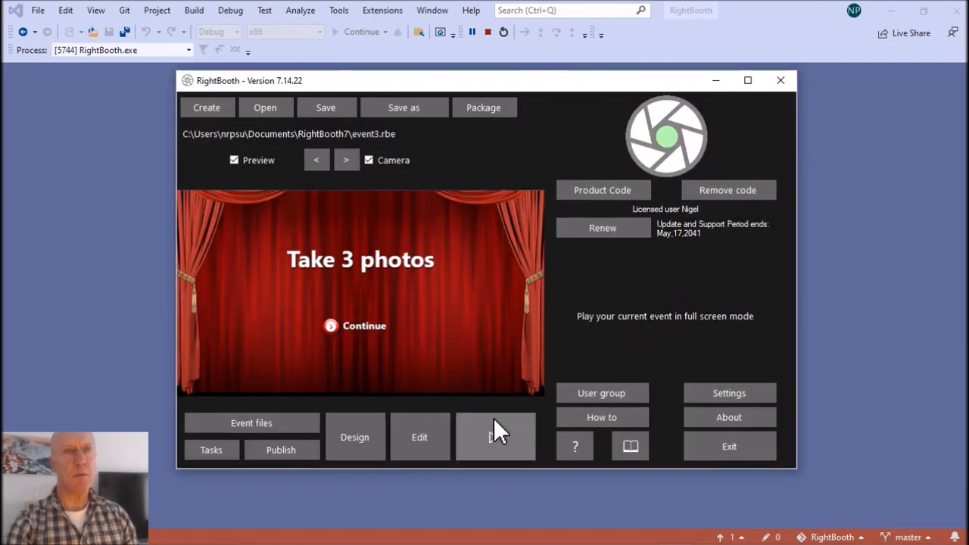
# Run the event through its three-photo session to the finish, and examine the saved photos and print layout in the event folder.
pyautogui.click(506, 429)
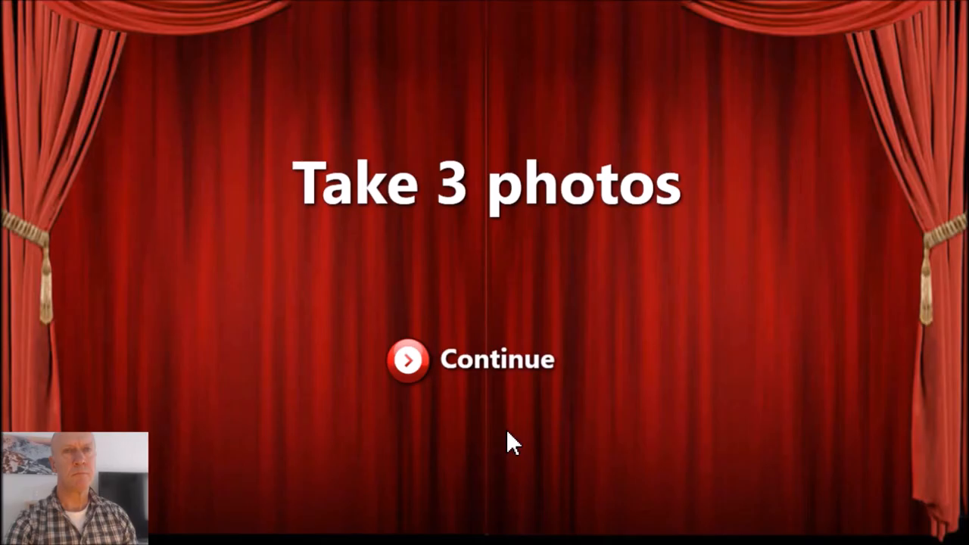
pyautogui.click(409, 362)
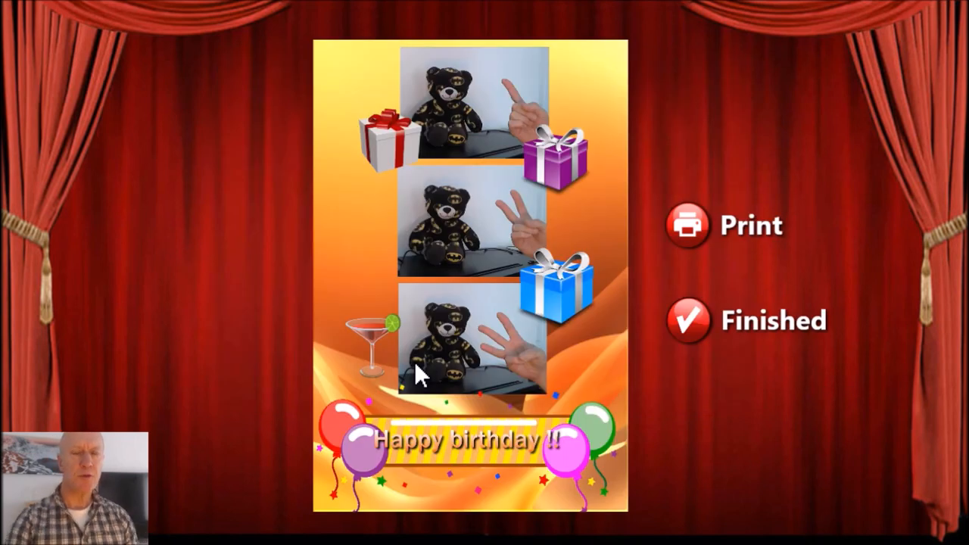
pyautogui.click(692, 321)
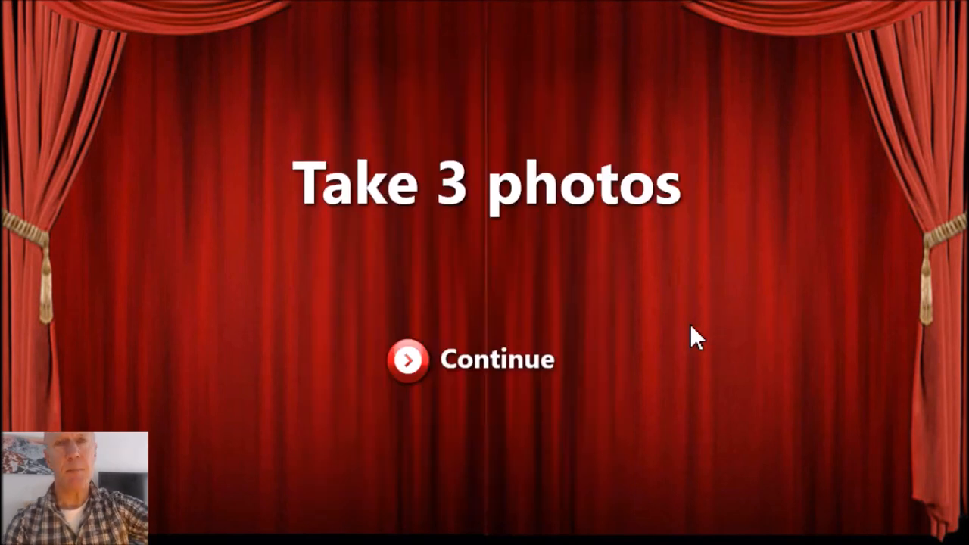
pyautogui.press('Escape')
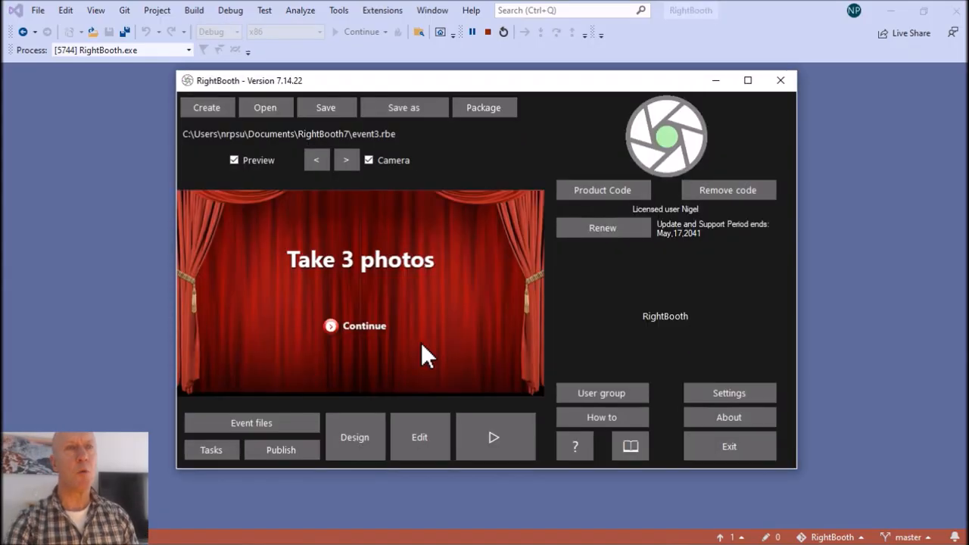
pyautogui.click(271, 428)
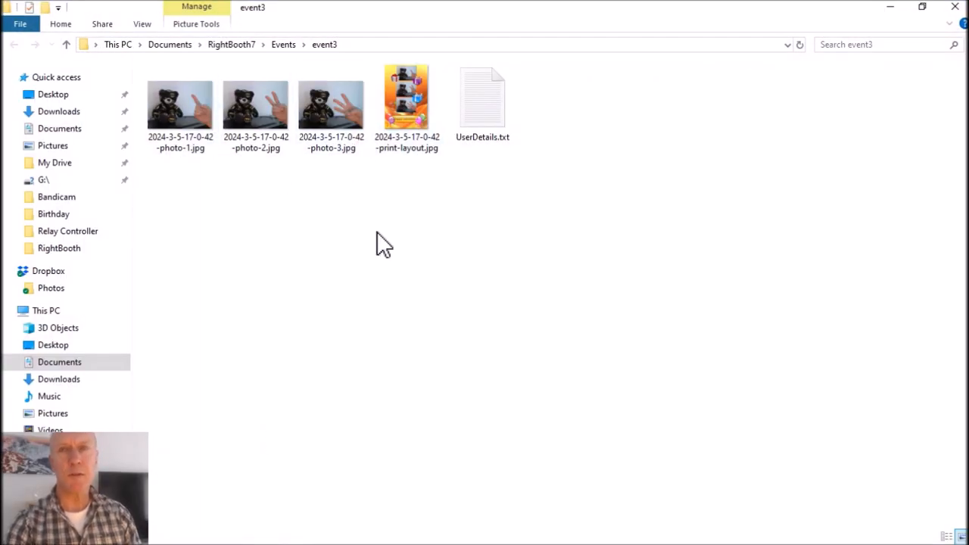
pyautogui.click(956, 7)
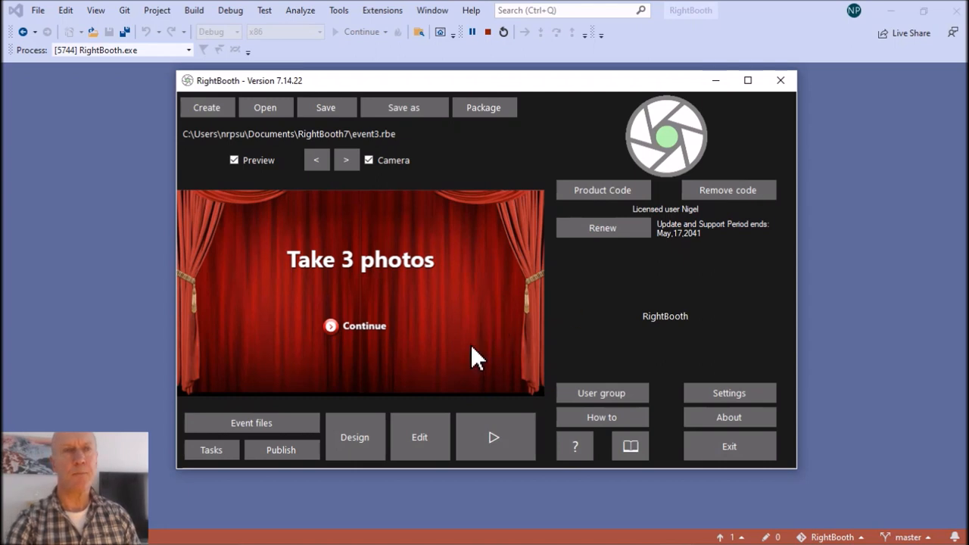
# On the Start screen, move the Continue button near the lower edge and delete the "Take 3 photos" title.
pyautogui.click(426, 437)
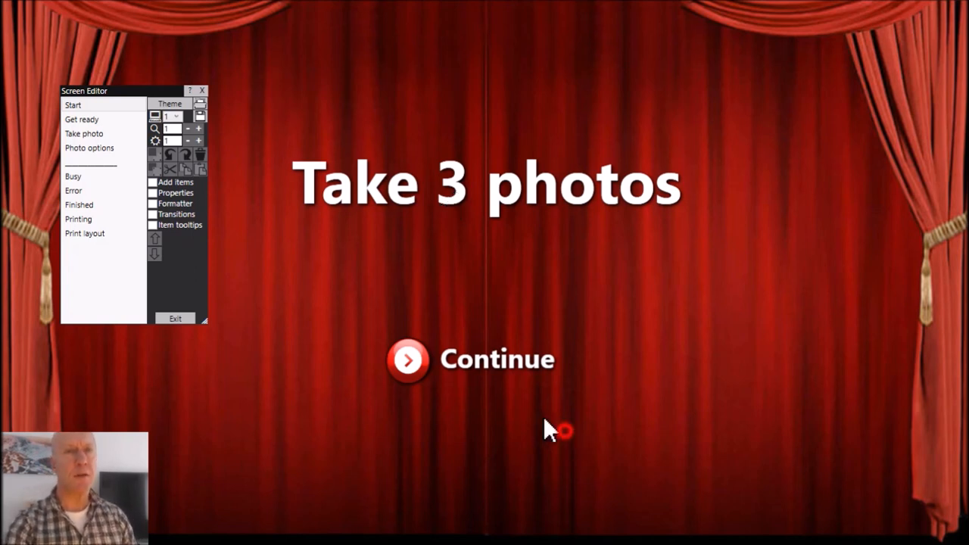
pyautogui.moveTo(409, 360); pyautogui.dragTo(411, 482)
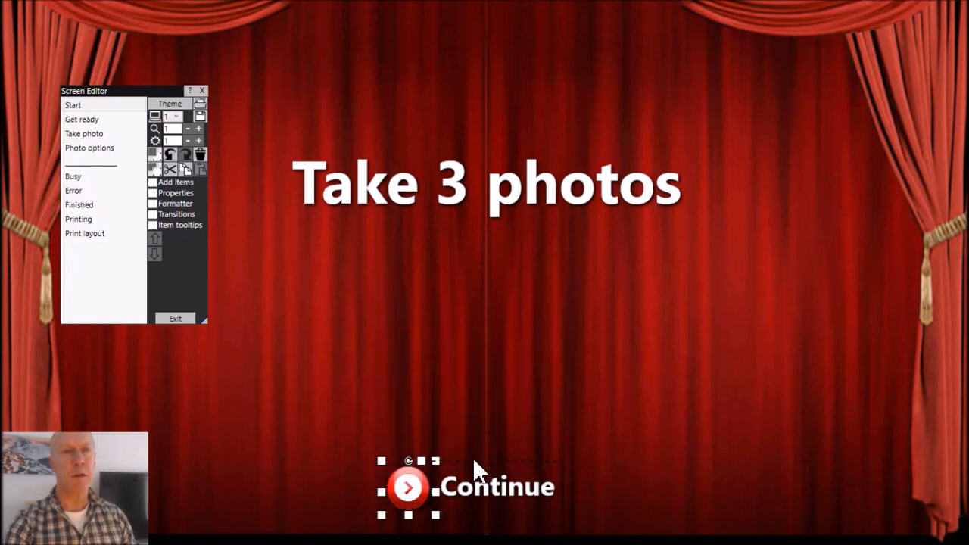
pyautogui.moveTo(522, 180); pyautogui.dragTo(523, 181)
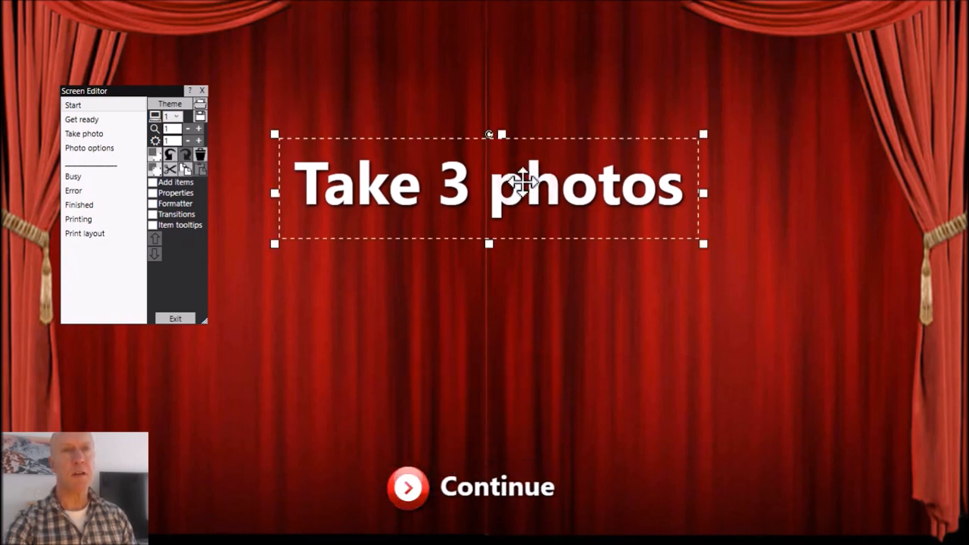
pyautogui.click(199, 153)
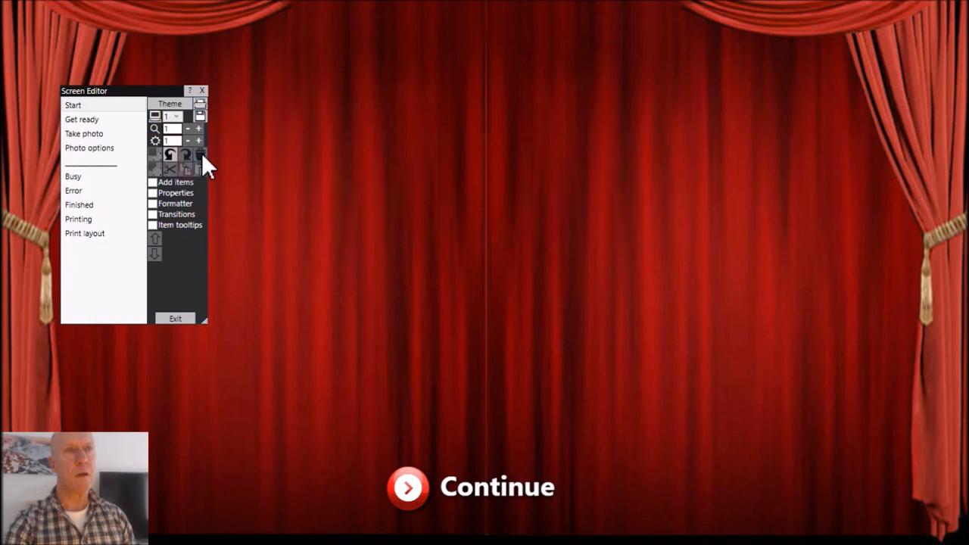
# Add a Print layouts item to the Start screen and place it near the centre, above the Continue button.
pyautogui.click(172, 181)
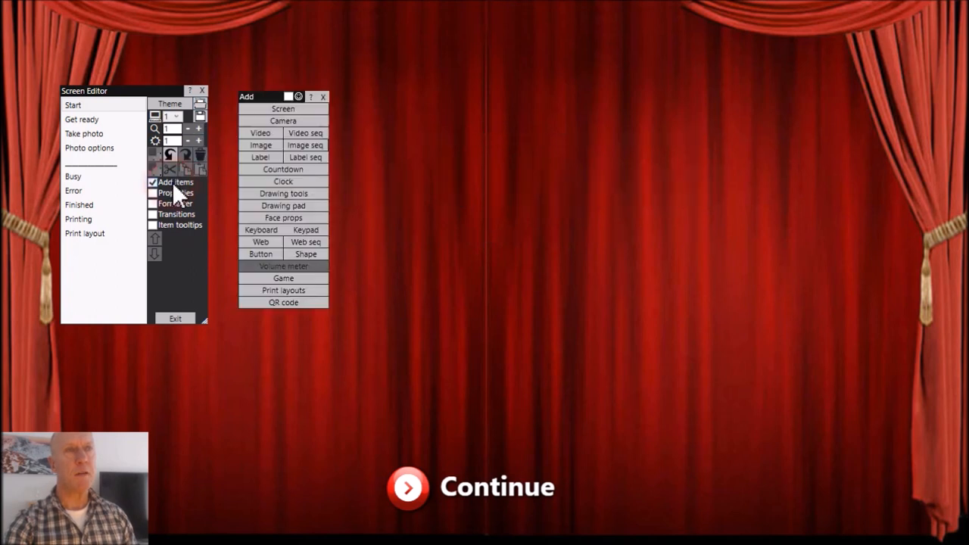
pyautogui.click(282, 292)
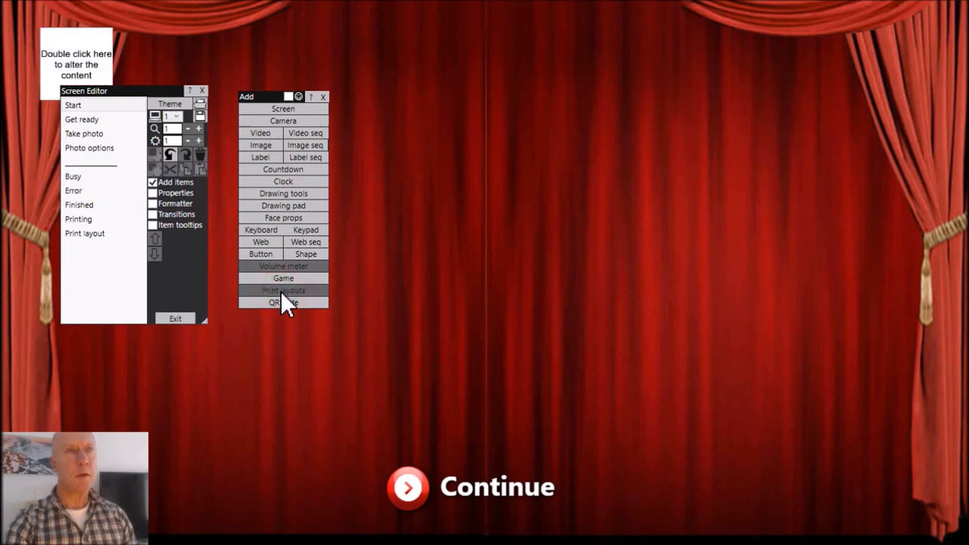
pyautogui.click(324, 96)
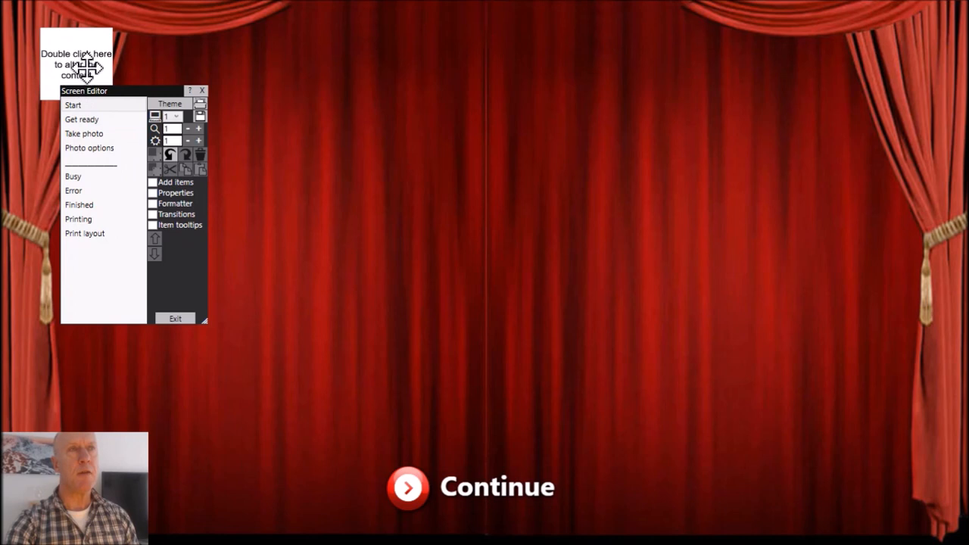
pyautogui.moveTo(82, 65); pyautogui.dragTo(431, 173)
# Add the Birthday print layouts 18th.jpg and Birthday3.jpg to the print layouts item's content.
pyautogui.click(412, 184)
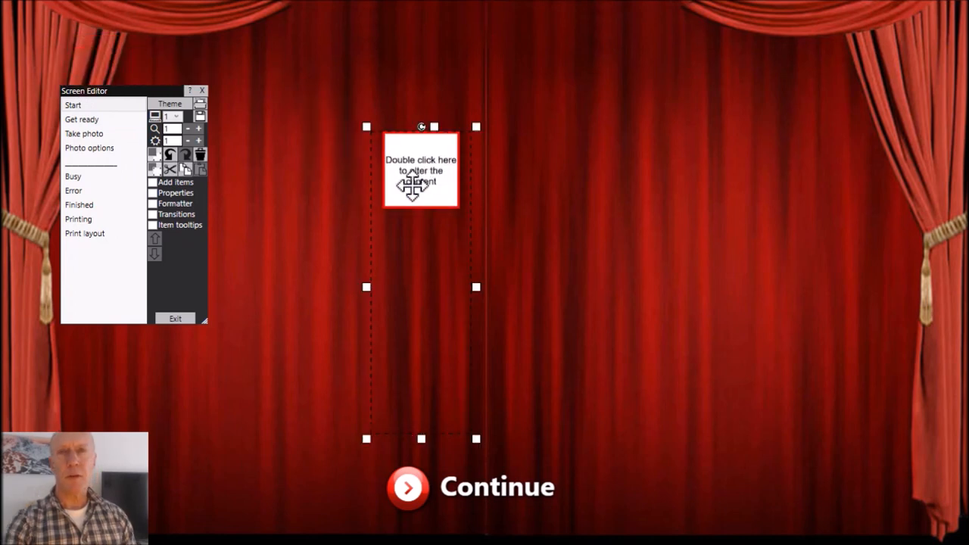
pyautogui.doubleClick(415, 186)
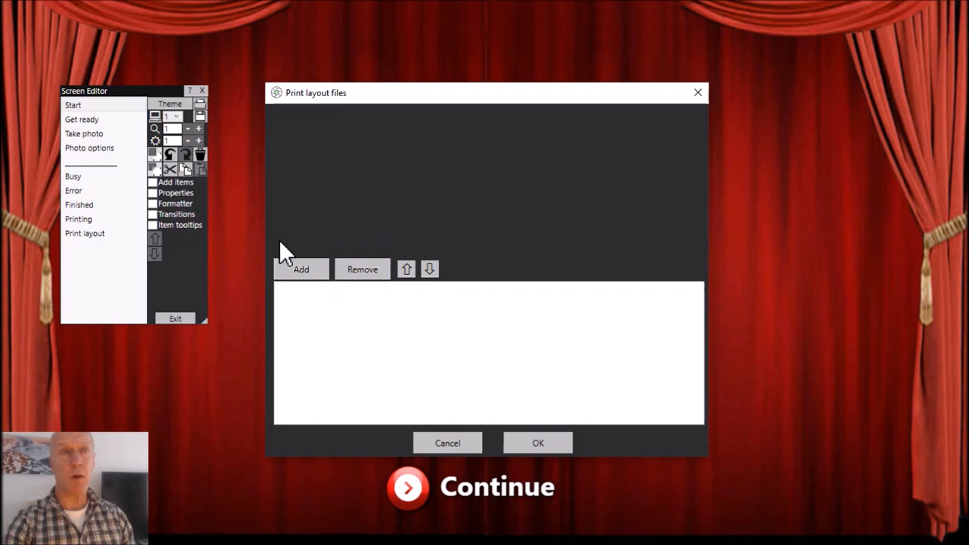
pyautogui.click(311, 271)
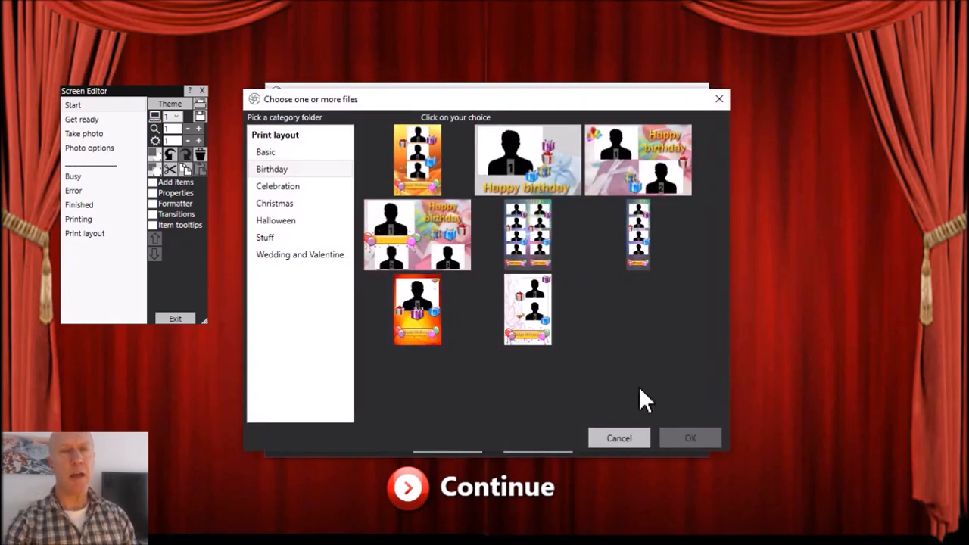
pyautogui.click(416, 175)
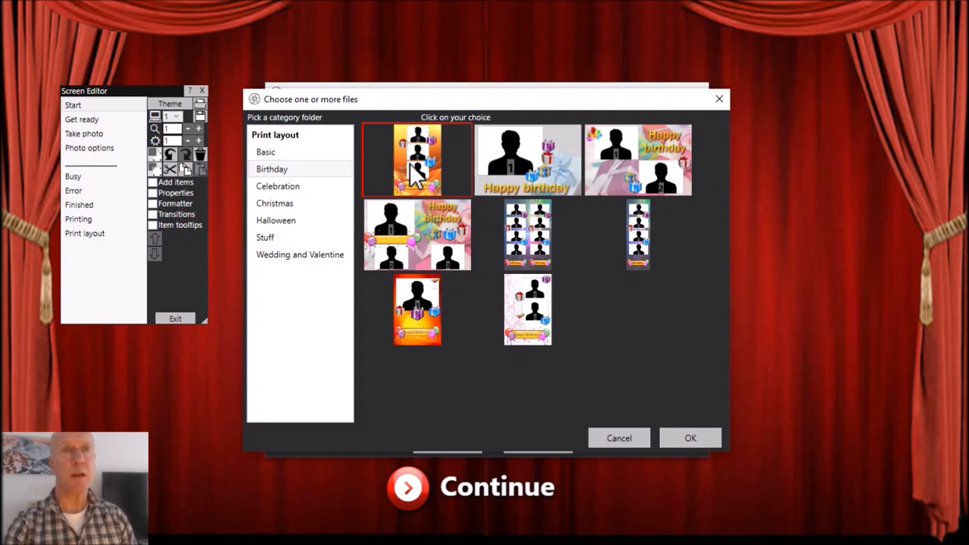
pyautogui.click(445, 240)
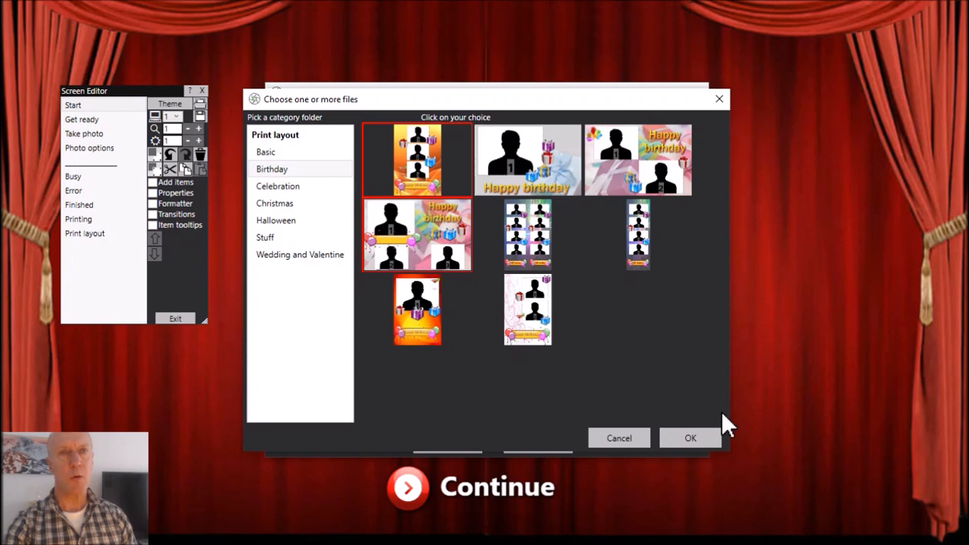
pyautogui.click(714, 436)
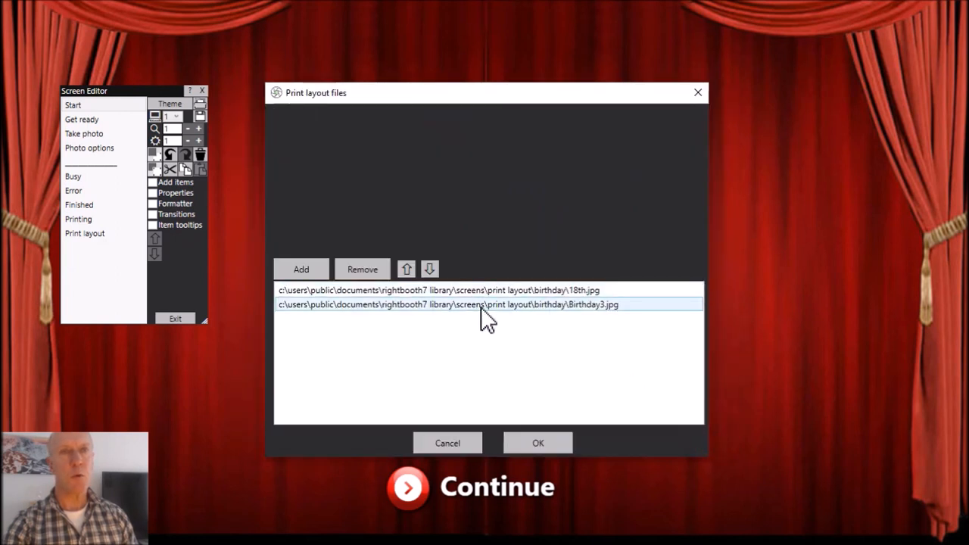
# Add Celebration3.jpg from the Celebration category to the print layout files and apply the list.
pyautogui.click(311, 266)
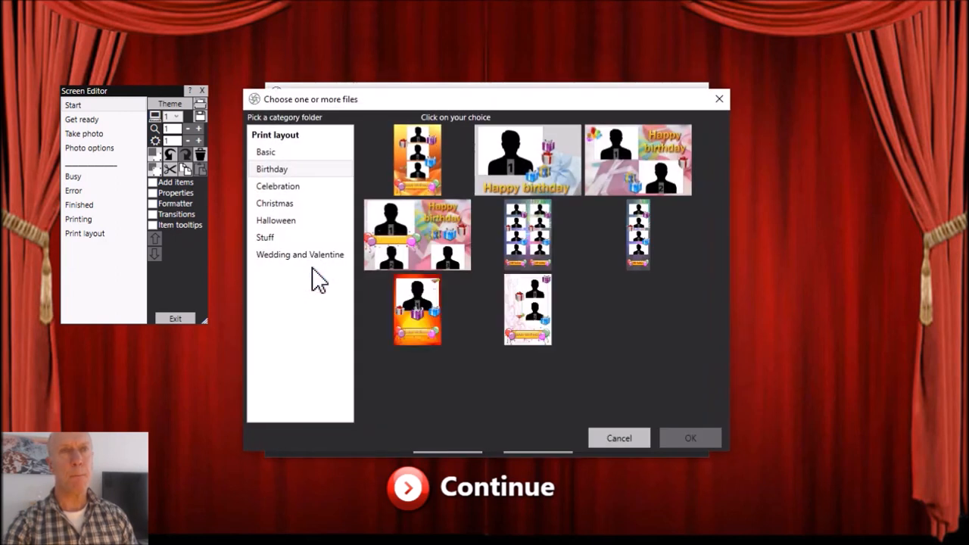
pyautogui.click(301, 189)
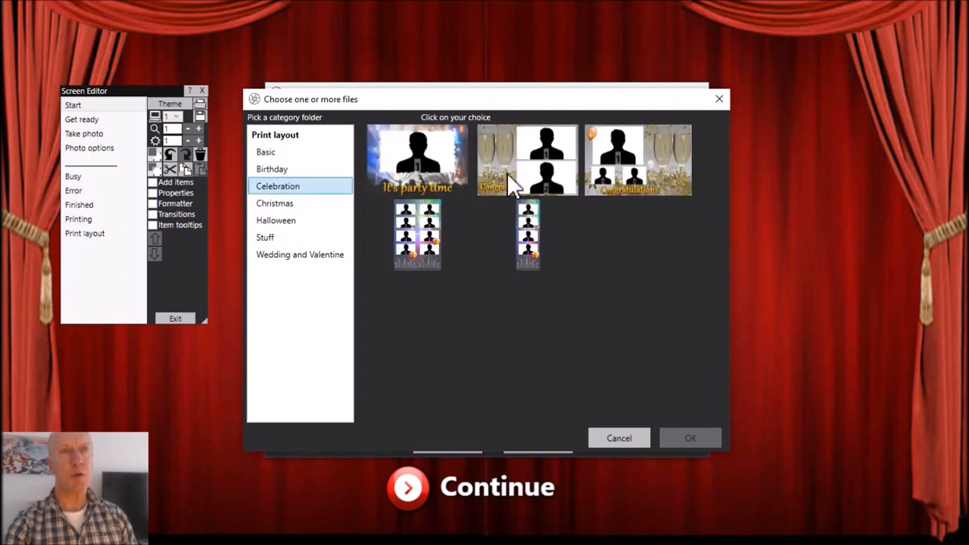
pyautogui.click(649, 174)
pyautogui.click(710, 434)
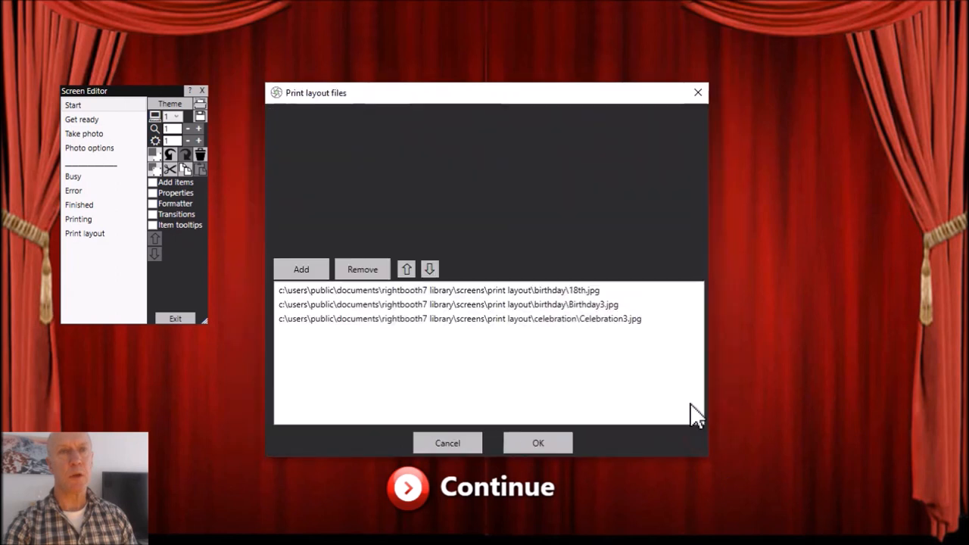
pyautogui.click(547, 443)
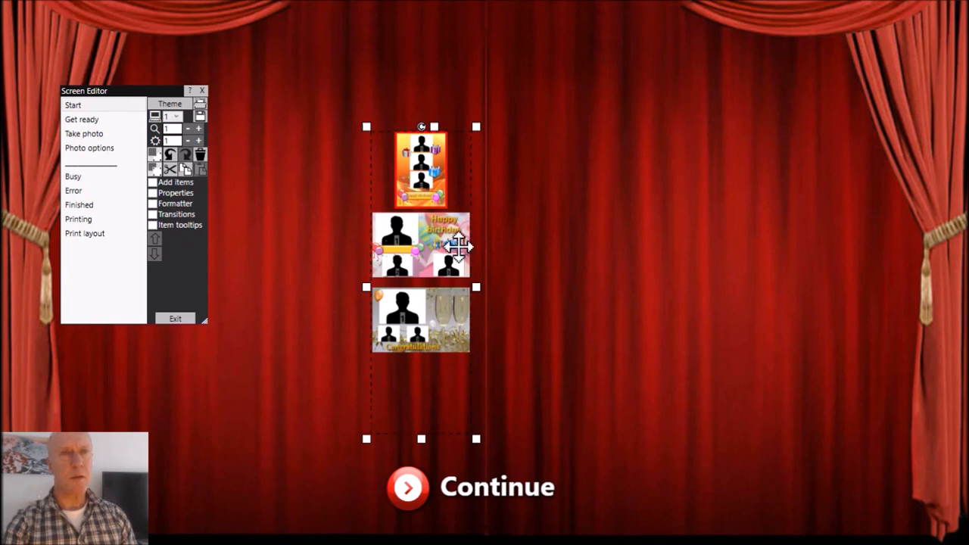
# Move the print layouts item up and to the left, and set its grid to 1 row and 3 columns.
pyautogui.moveTo(441, 271); pyautogui.dragTo(312, 239)
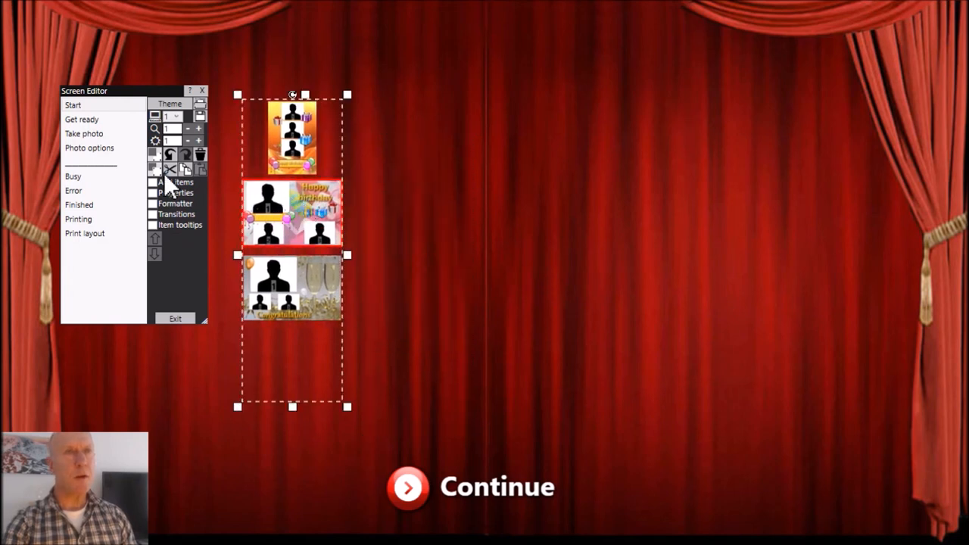
pyautogui.click(176, 192)
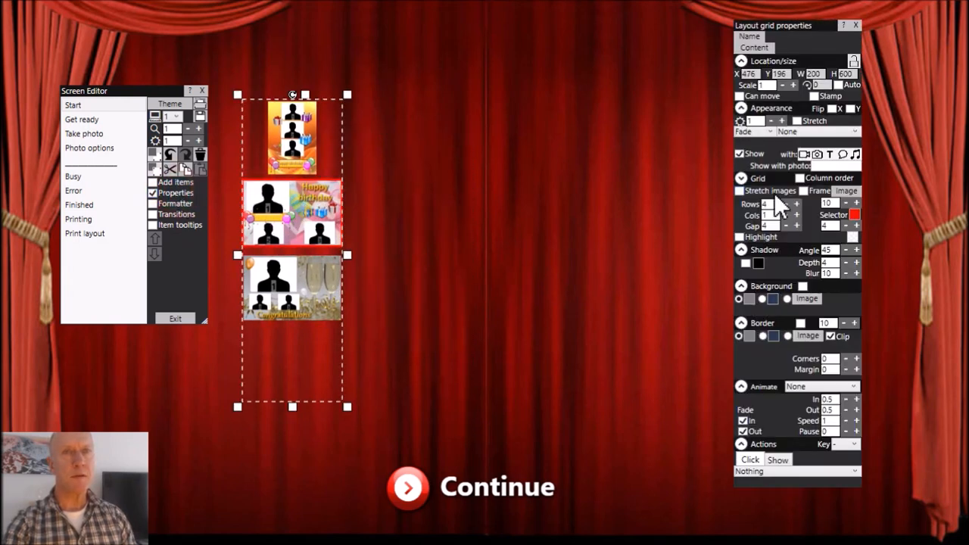
pyautogui.moveTo(775, 204); pyautogui.dragTo(748, 208)
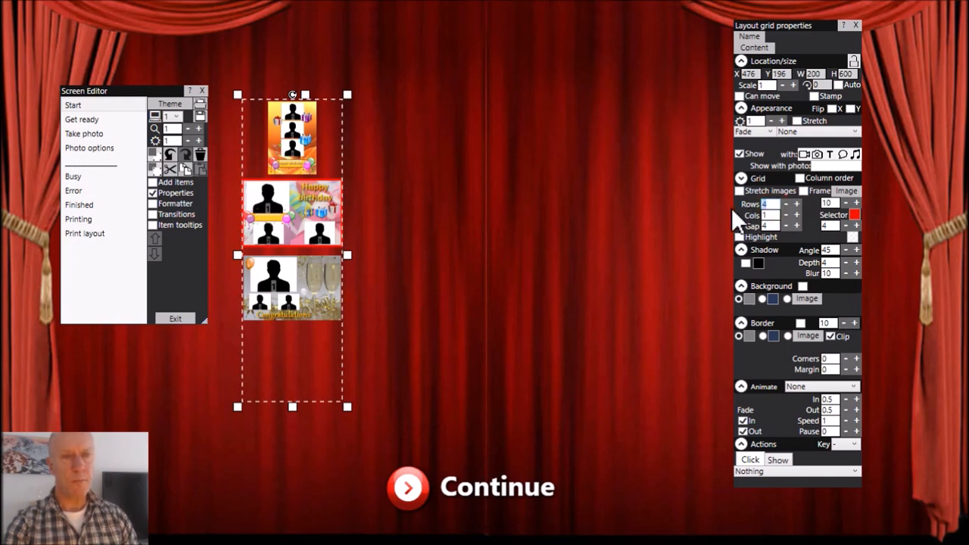
pyautogui.write('1')
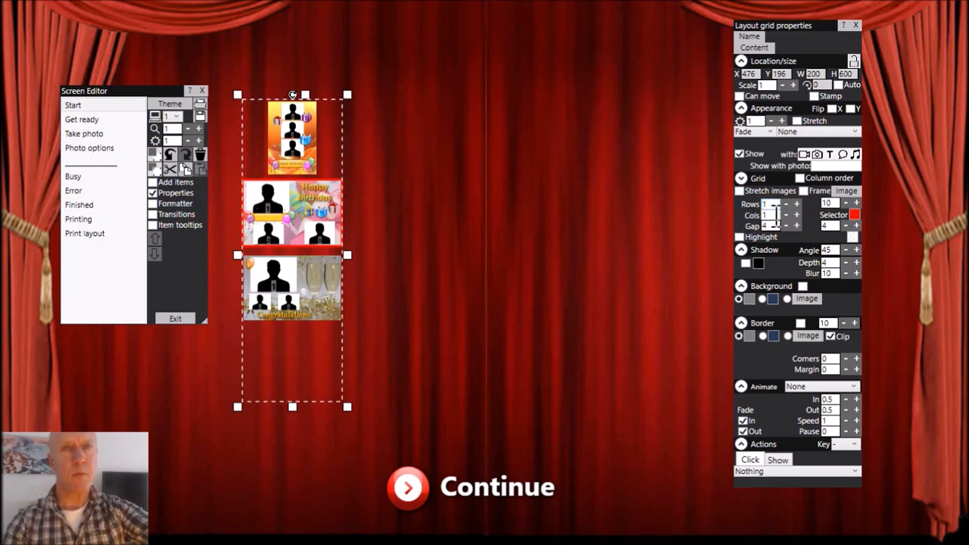
pyautogui.press('Tab')
pyautogui.write('3')
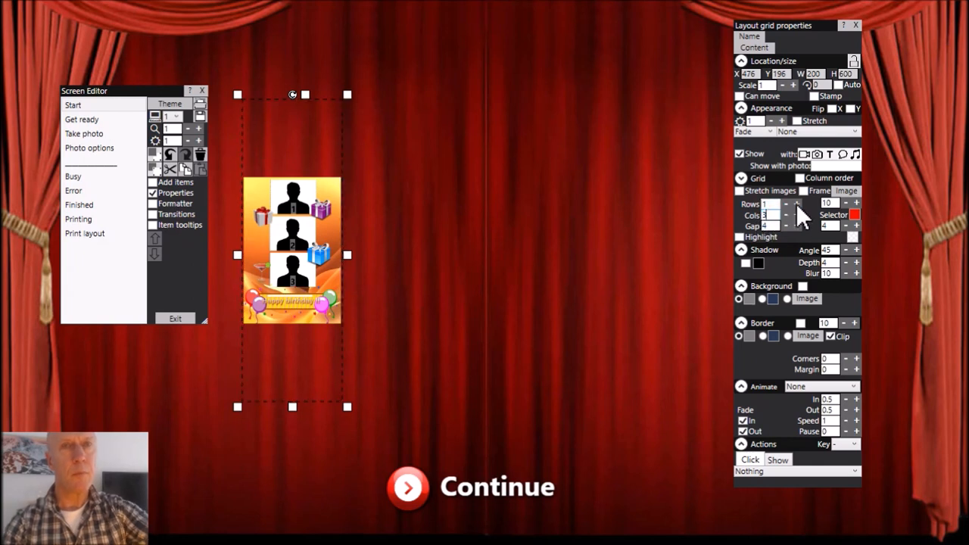
# Increase the gap between the layouts in the grid to 15.
pyautogui.click(797, 224)
pyautogui.click(797, 225)
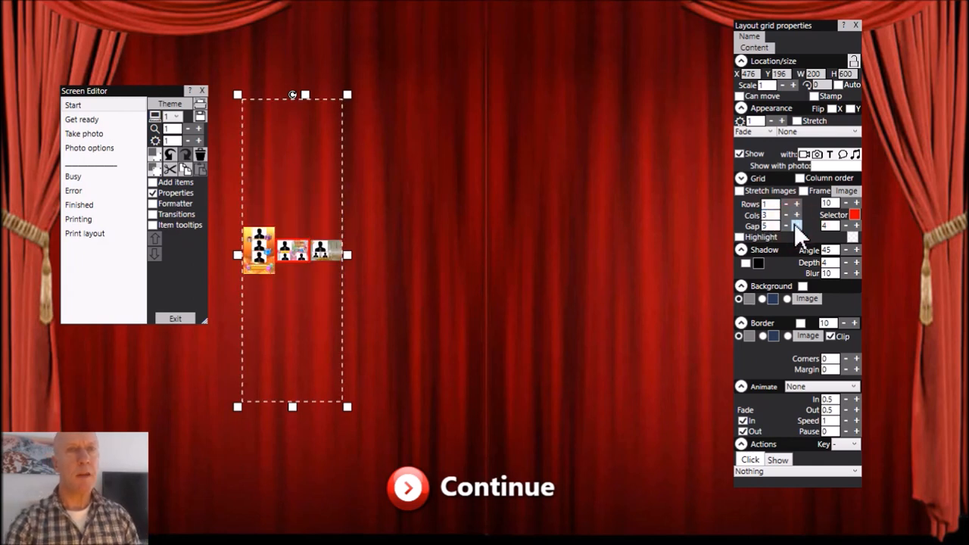
pyautogui.click(794, 225)
pyautogui.click(795, 225)
pyautogui.click(795, 225)
pyautogui.click(796, 225)
pyautogui.click(796, 225)
pyautogui.click(796, 225)
pyautogui.click(796, 224)
pyautogui.click(796, 225)
pyautogui.click(795, 224)
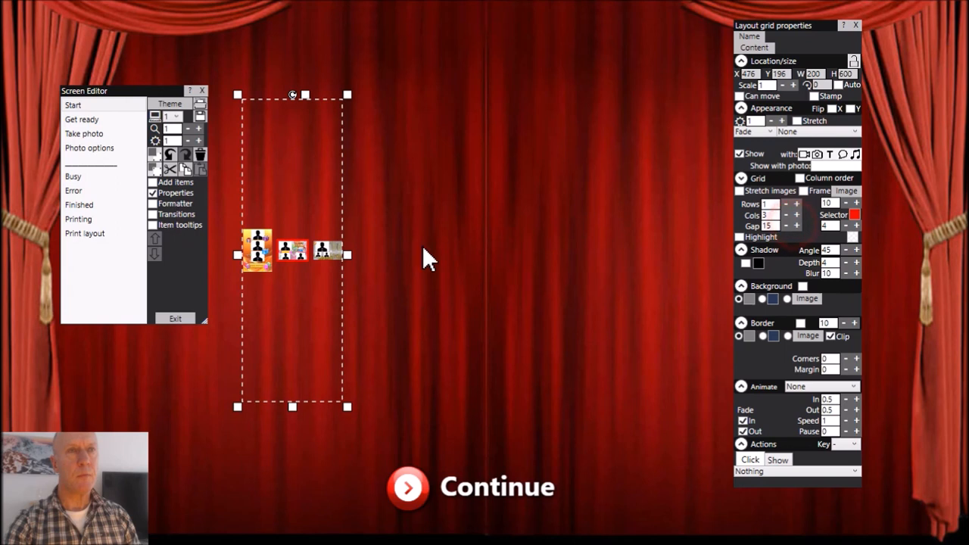
# Widen the print layouts item to about 1207 and reposition it above the Continue button at about X 316, Y 182.
pyautogui.moveTo(353, 257); pyautogui.dragTo(716, 255)
pyautogui.moveTo(513, 253); pyautogui.dragTo(475, 252)
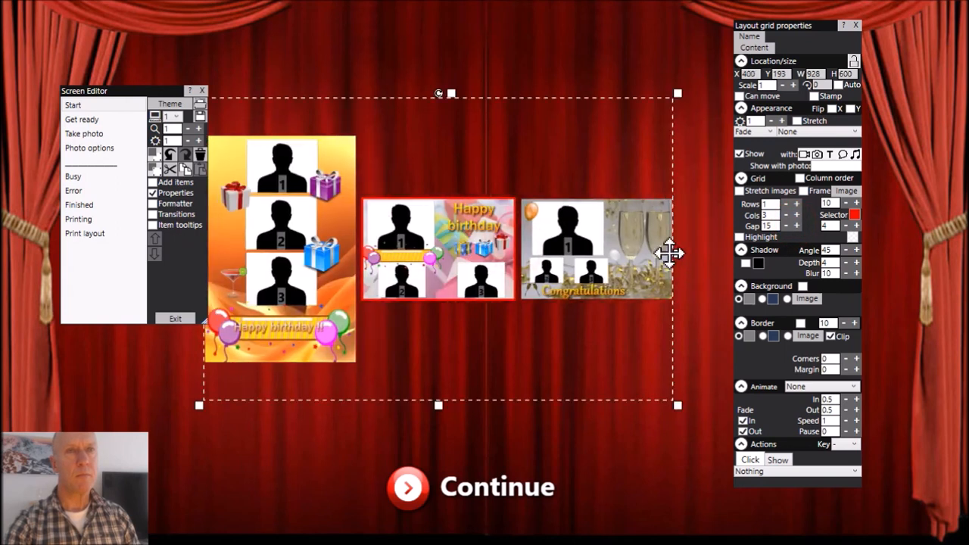
pyautogui.moveTo(680, 257); pyautogui.dragTo(821, 259)
pyautogui.moveTo(532, 221); pyautogui.dragTo(486, 216)
pyautogui.moveTo(811, 24); pyautogui.dragTo(874, 28)
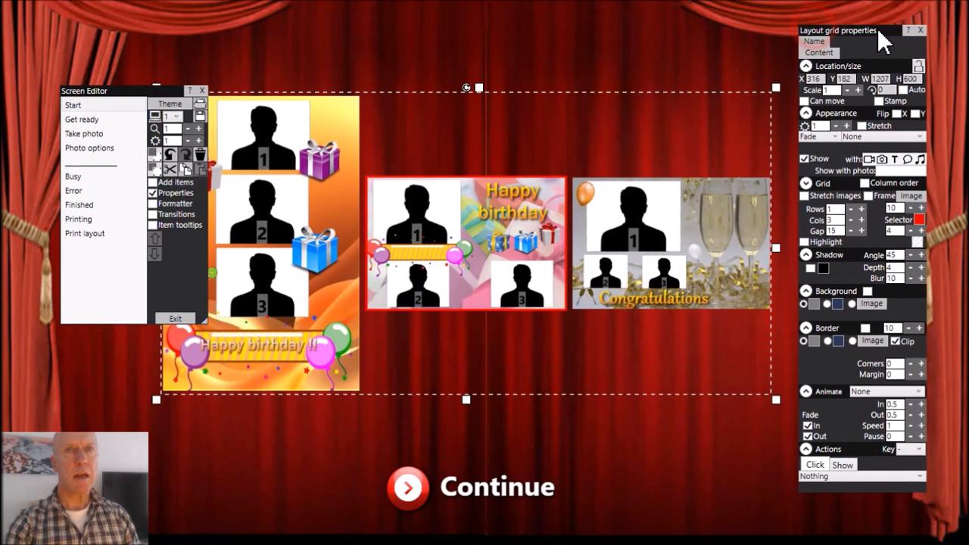
# Change the layout grid's selector colour to green (#FF00FF00) and its thickness to 12.
pyautogui.click(918, 219)
pyautogui.click(540, 82)
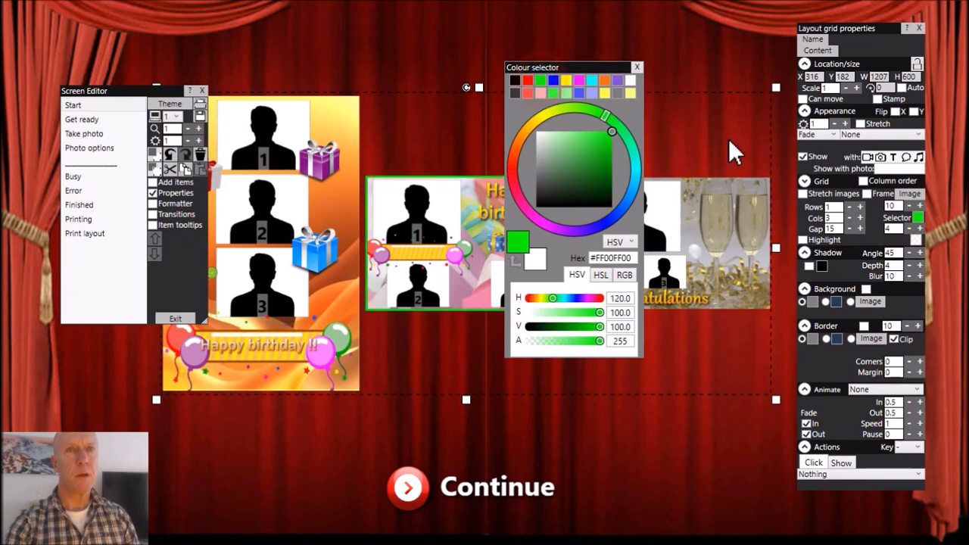
pyautogui.click(920, 228)
pyautogui.click(919, 228)
pyautogui.click(920, 227)
pyautogui.click(920, 228)
pyautogui.click(920, 228)
pyautogui.click(919, 228)
pyautogui.click(919, 228)
pyautogui.click(920, 228)
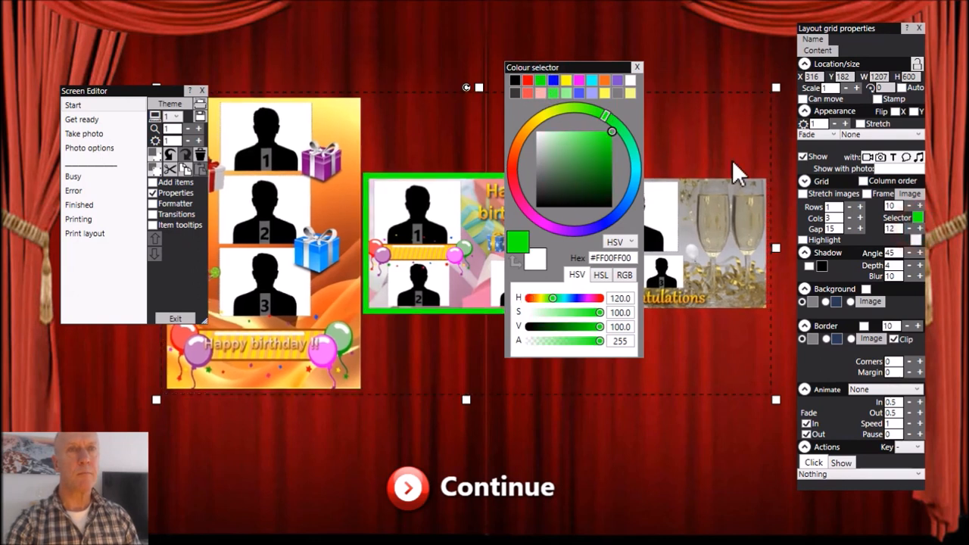
# Increase the layout grid's gap to 42 and close the colour and property windows.
pyautogui.click(859, 228)
pyautogui.click(860, 228)
pyautogui.click(860, 229)
pyautogui.click(860, 228)
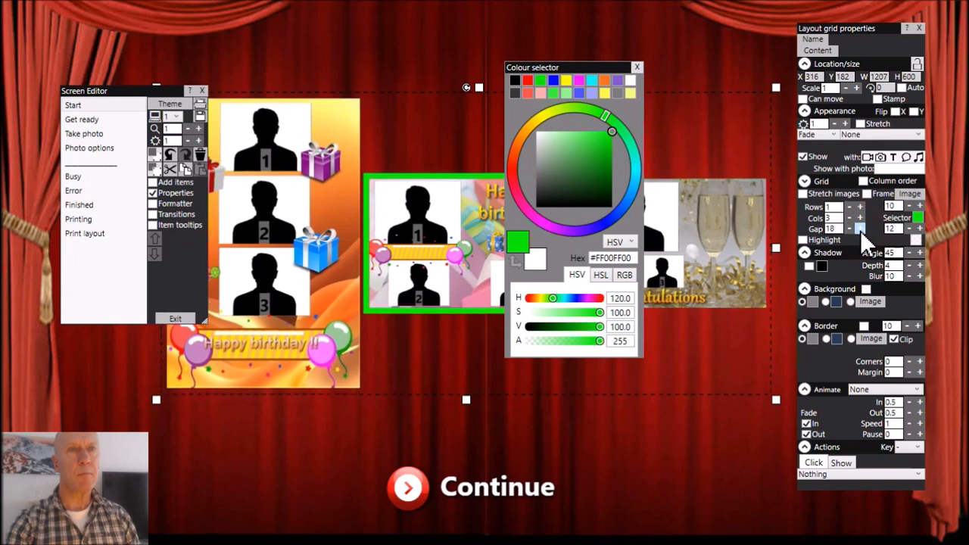
pyautogui.click(860, 229)
pyautogui.click(860, 229)
pyautogui.click(859, 228)
pyautogui.click(860, 228)
pyautogui.click(860, 228)
pyautogui.click(860, 229)
pyautogui.click(860, 229)
pyautogui.click(860, 229)
pyautogui.click(860, 229)
pyautogui.click(859, 228)
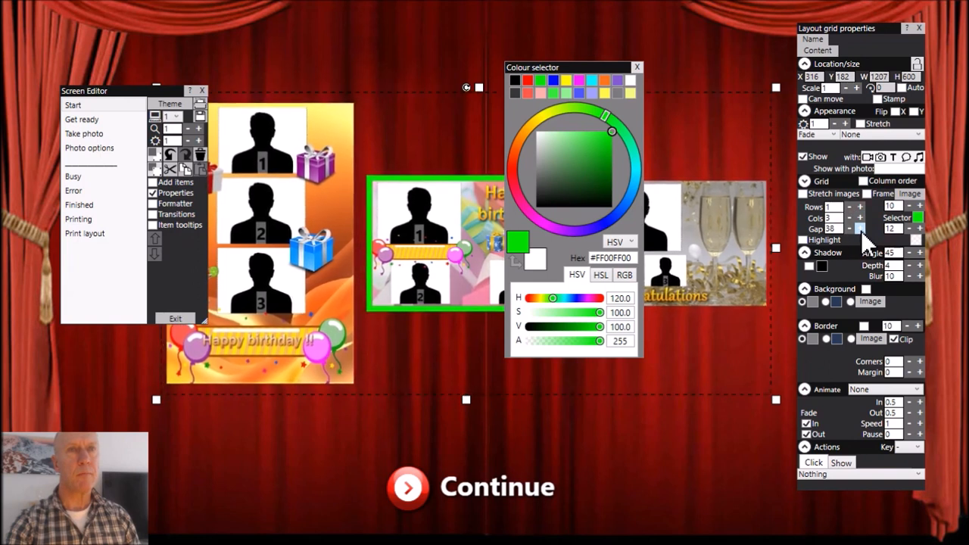
pyautogui.click(859, 229)
pyautogui.click(860, 228)
pyautogui.click(640, 66)
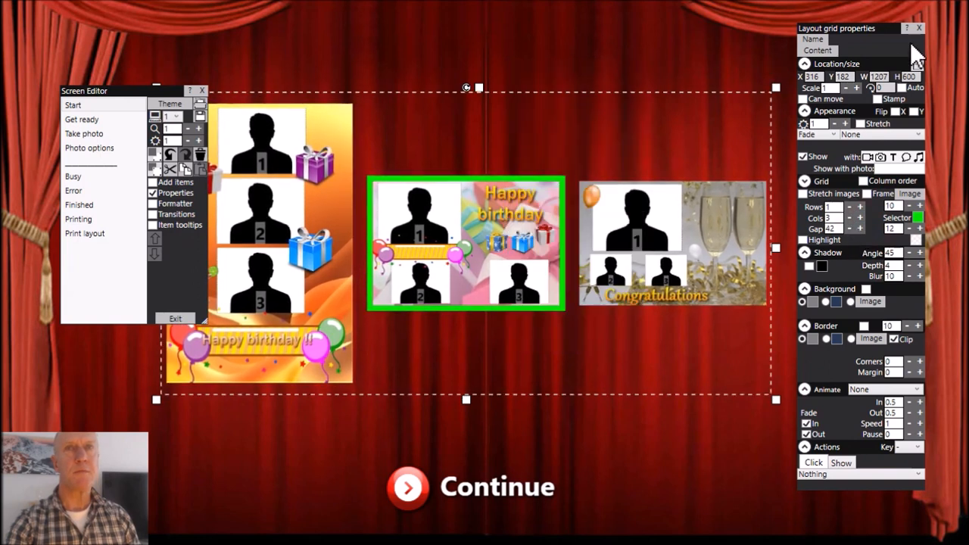
pyautogui.click(919, 24)
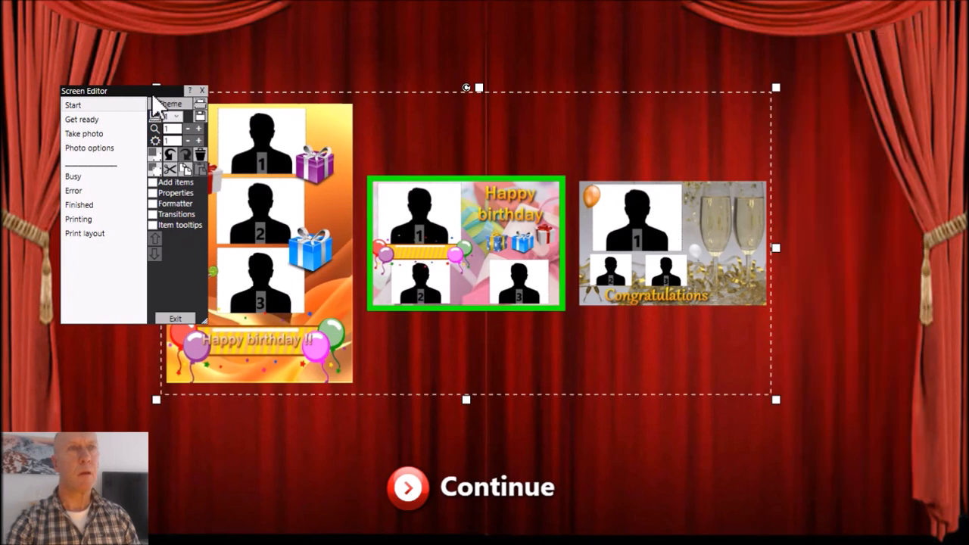
# Move the Screen Editor window clear of the layouts, then shift the layout grid up to about Y 137 and widen it to about 1272.
pyautogui.moveTo(152, 93); pyautogui.dragTo(81, 63)
pyautogui.click(266, 219)
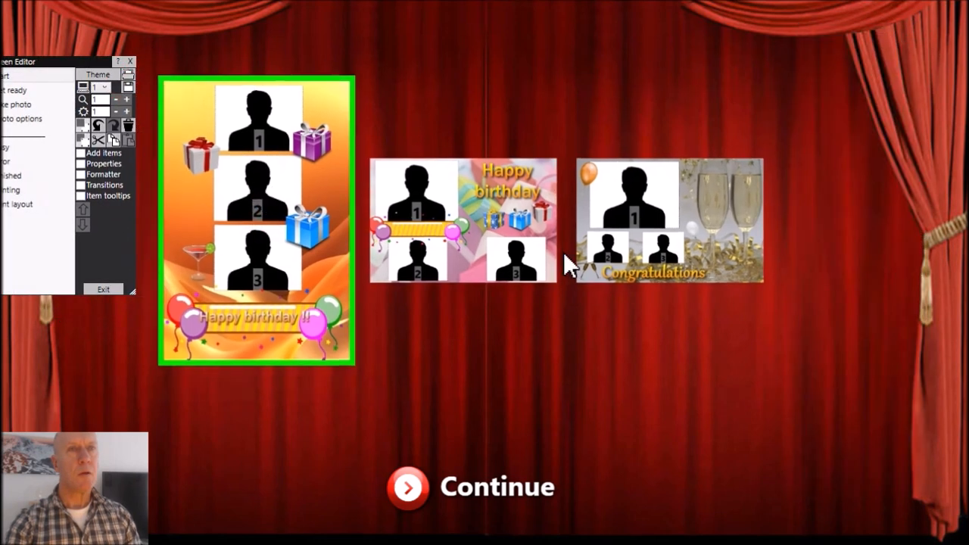
pyautogui.click(569, 265)
pyautogui.moveTo(775, 227); pyautogui.dragTo(806, 227)
pyautogui.click(881, 202)
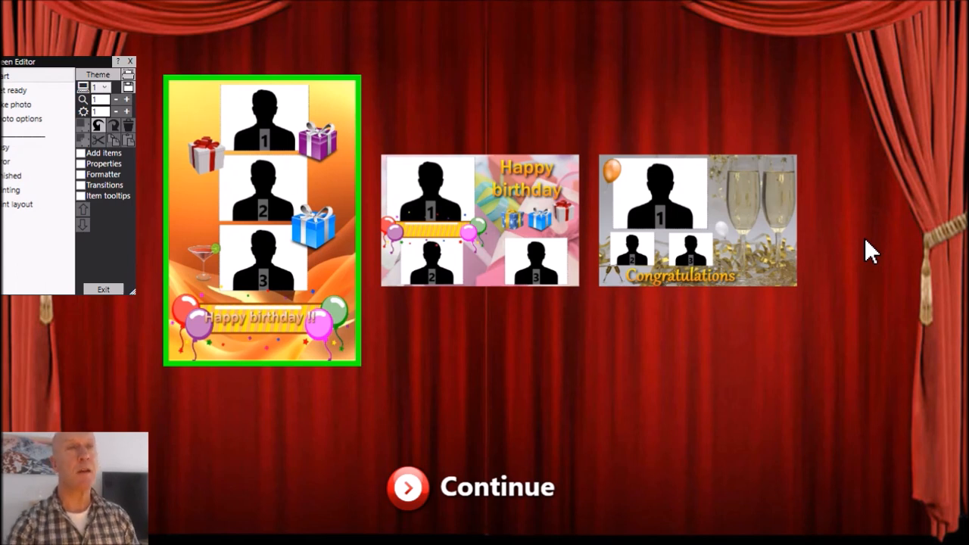
# Exit the editor and test the event with the Congratulations layout, finishing the photo session and leaving the event.
pyautogui.click(106, 290)
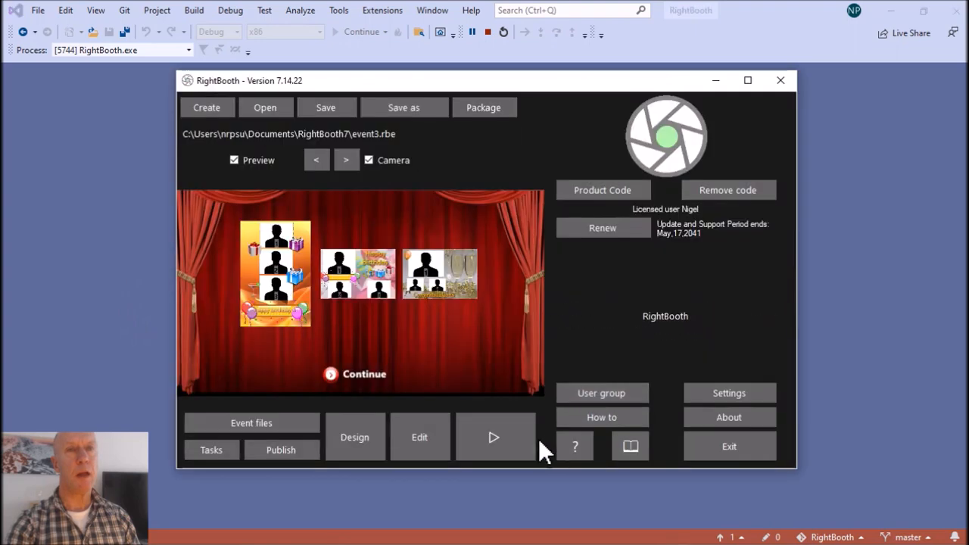
pyautogui.click(495, 441)
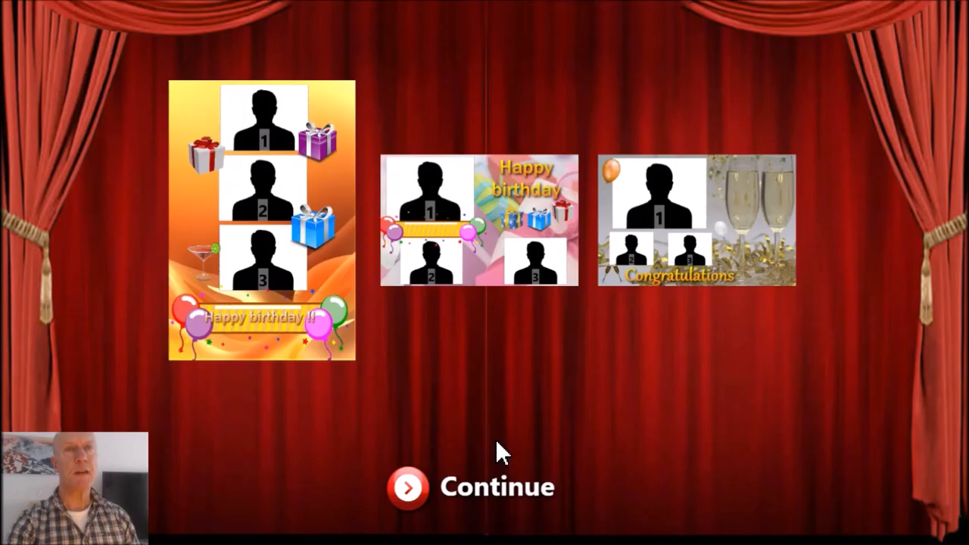
pyautogui.click(710, 218)
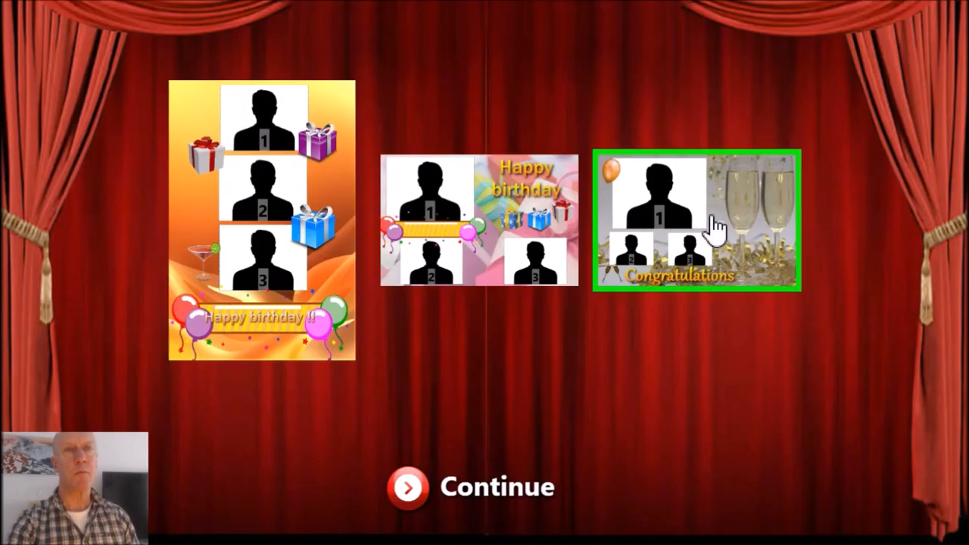
pyautogui.click(408, 491)
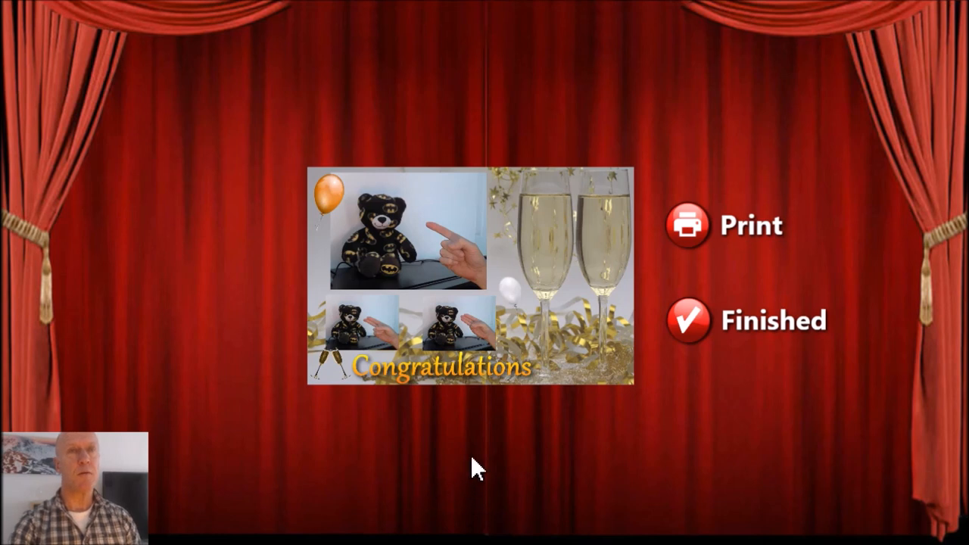
pyautogui.click(692, 333)
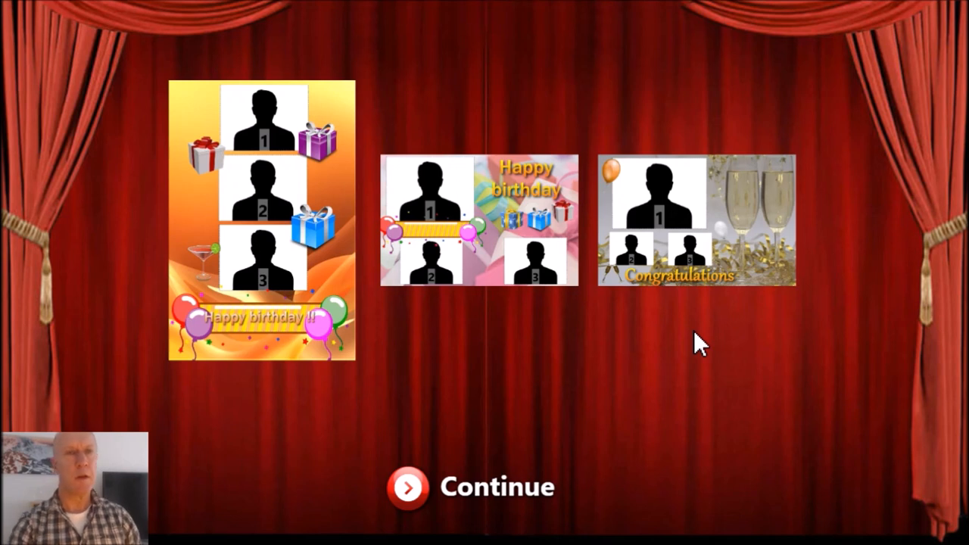
pyautogui.press('Escape')
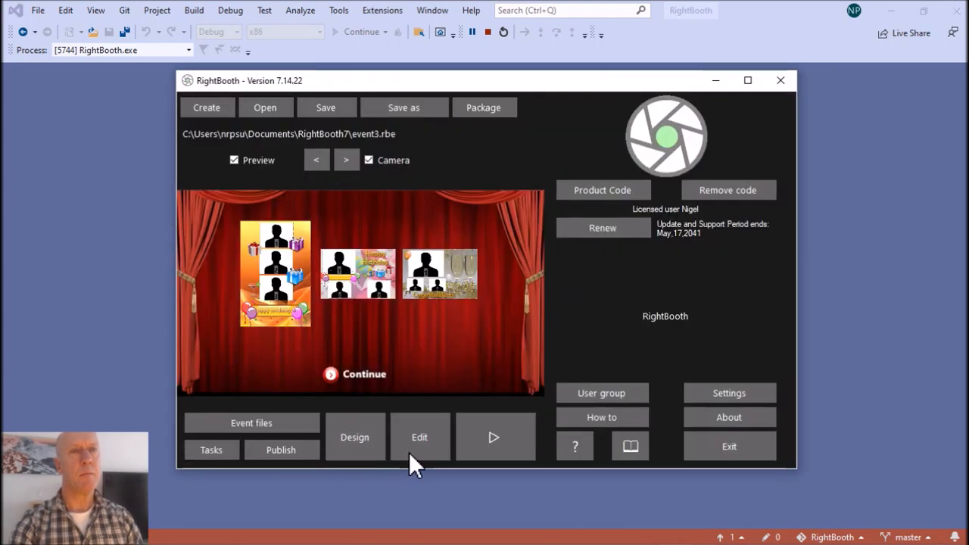
# Reopen the screen editor and add Birthday1.jpg, Birthday2.jpg, Birthdayx1.jpg and Birthdayx2.jpg to the print layouts item's files.
pyautogui.click(415, 443)
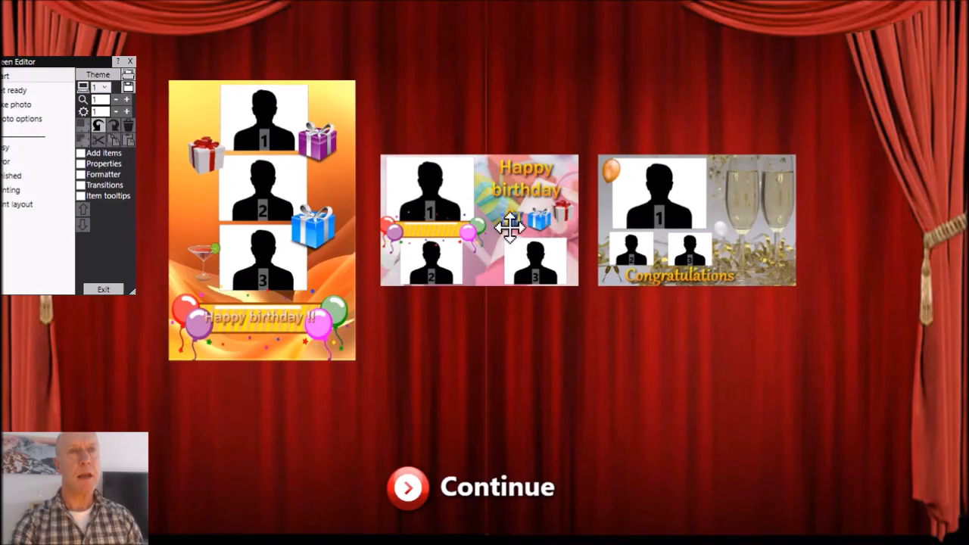
pyautogui.doubleClick(509, 227)
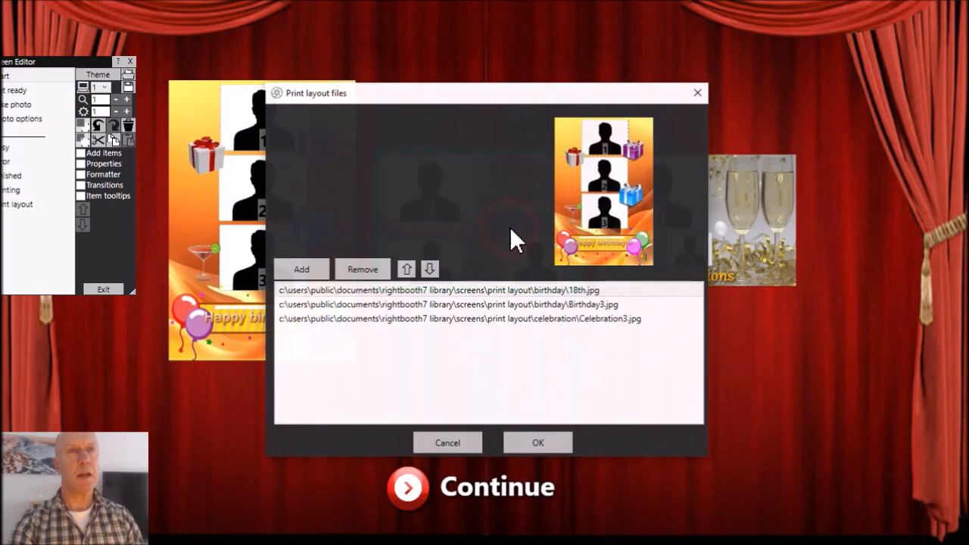
pyautogui.click(321, 269)
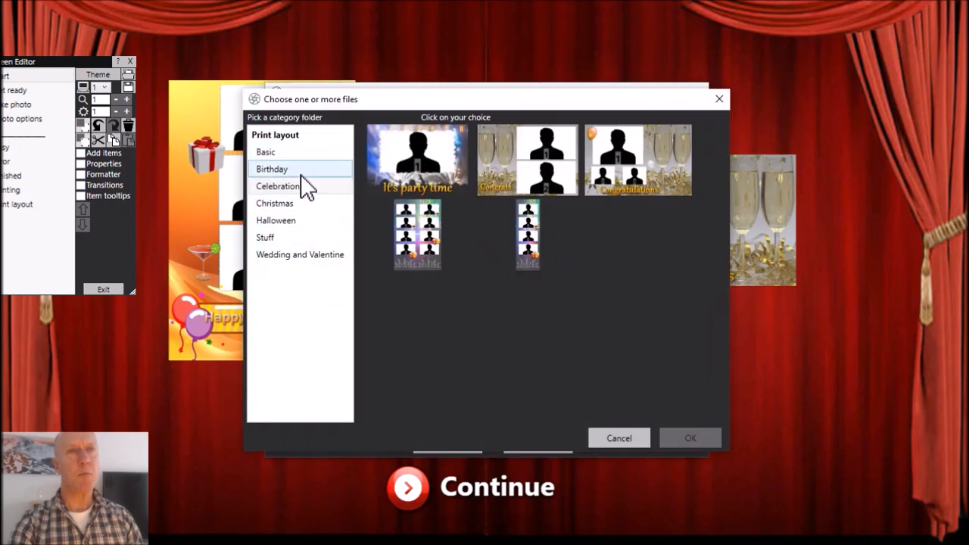
pyautogui.click(305, 169)
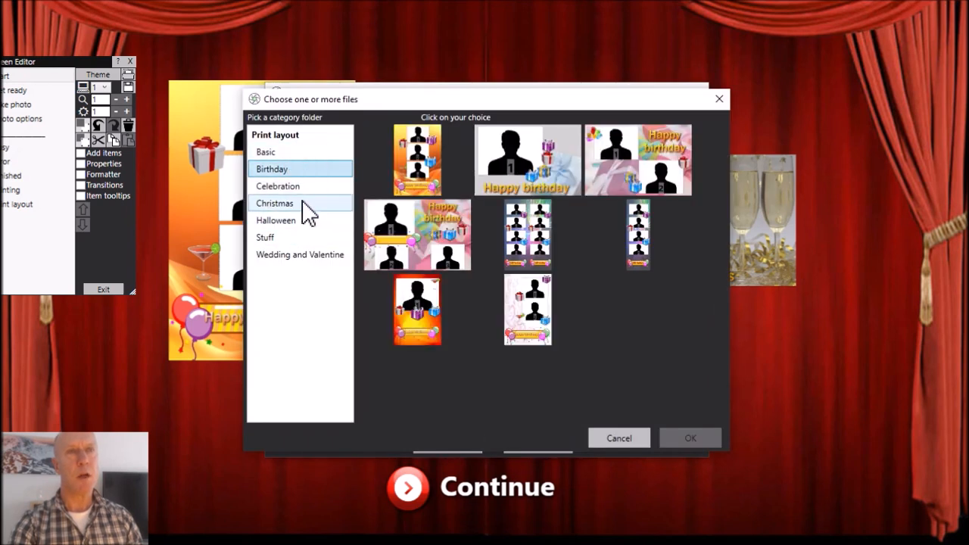
pyautogui.click(540, 160)
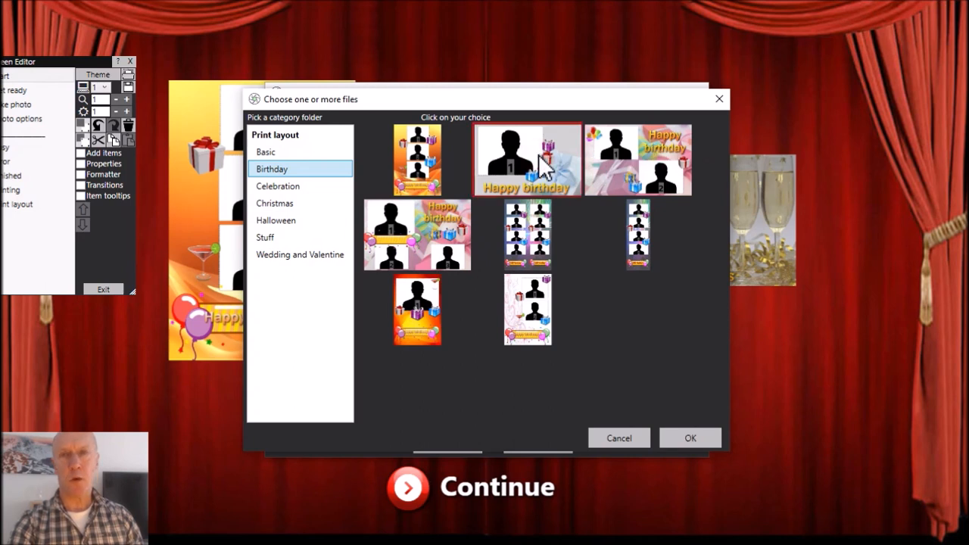
pyautogui.click(640, 161)
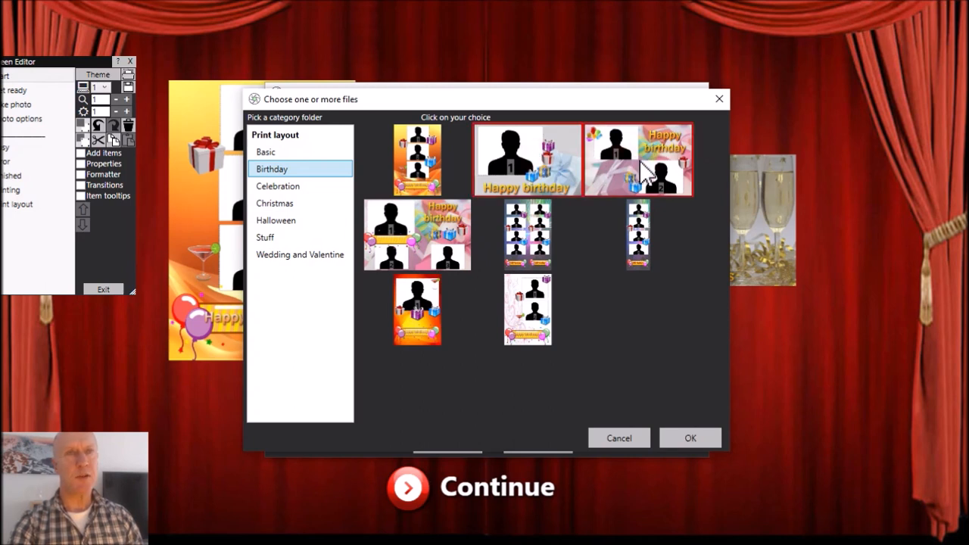
pyautogui.click(424, 324)
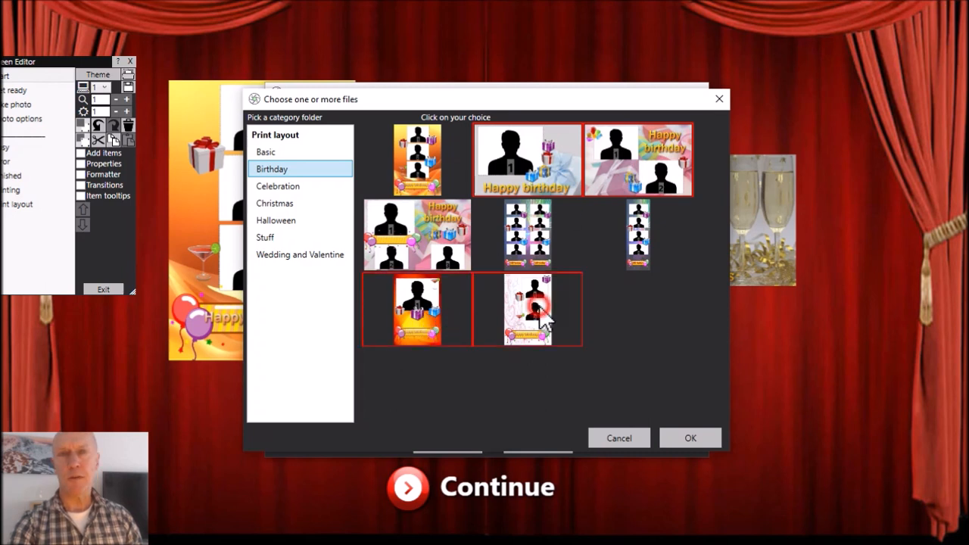
pyautogui.click(541, 305)
pyautogui.click(690, 438)
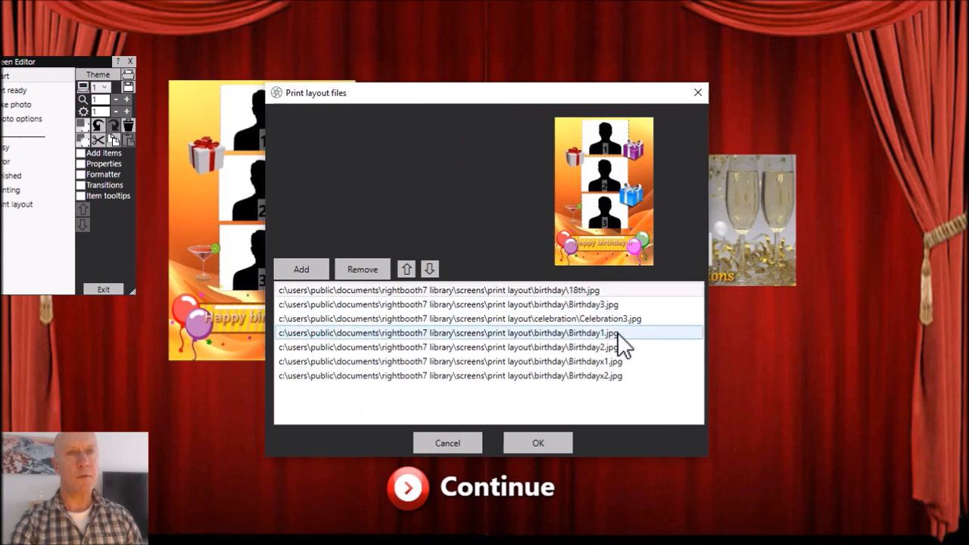
pyautogui.click(548, 443)
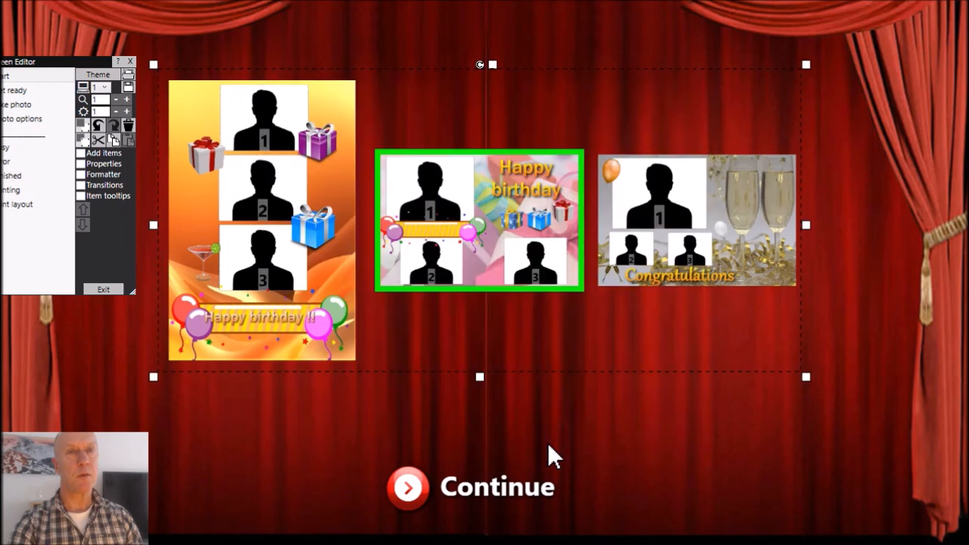
# Set the layout grid to seven columns.
pyautogui.click(96, 163)
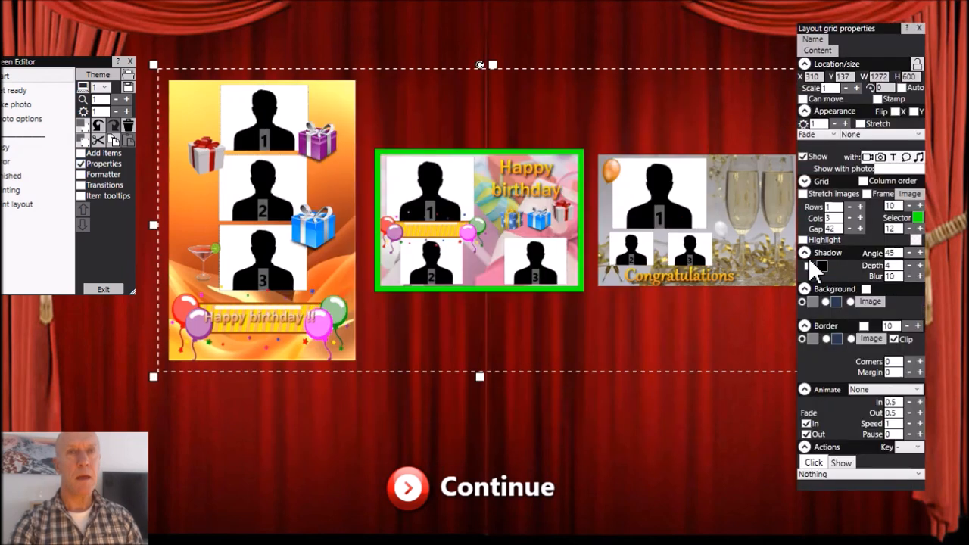
pyautogui.moveTo(833, 216); pyautogui.dragTo(812, 223)
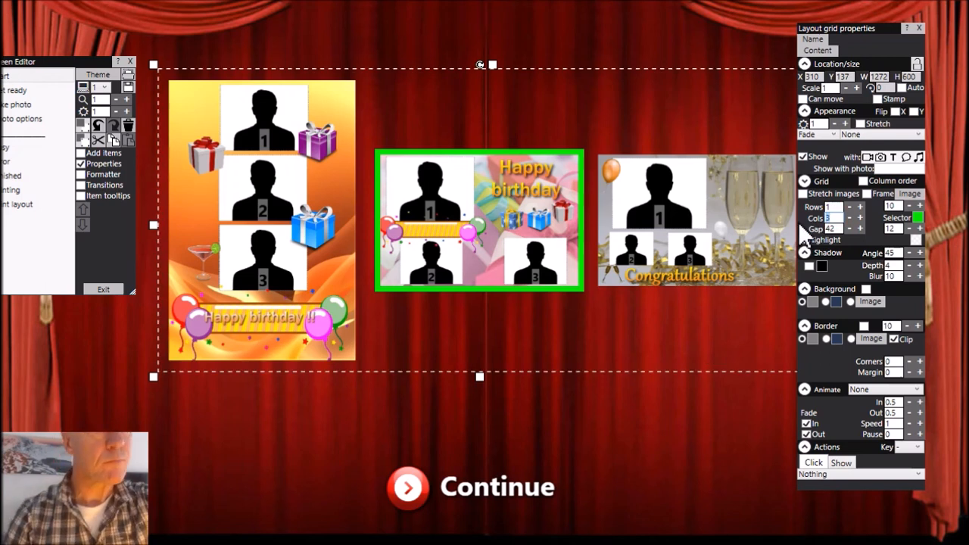
pyautogui.write('7')
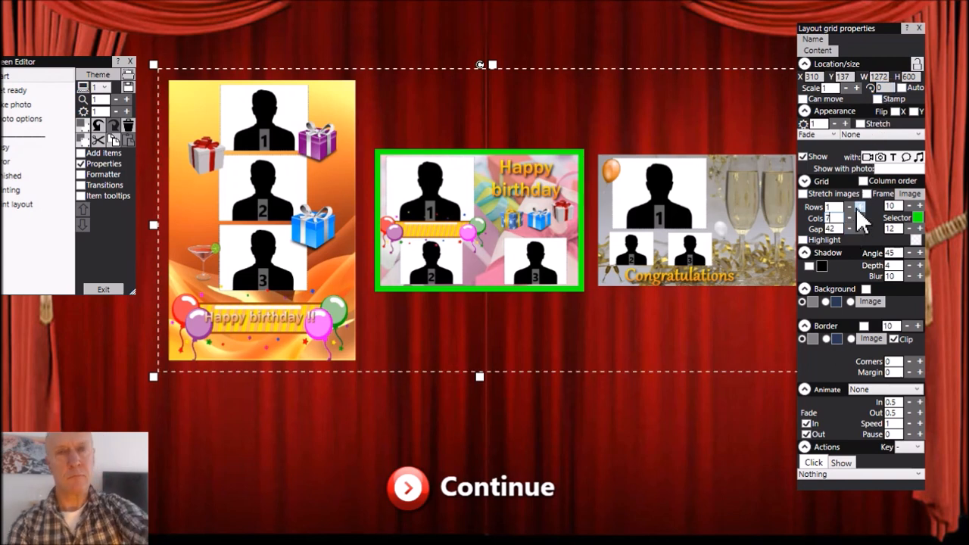
pyautogui.press('Return')
# Close the grid properties, move the layout grid to about X 162, Y 241, and widen it to about 1581.
pyautogui.moveTo(472, 209); pyautogui.dragTo(463, 181)
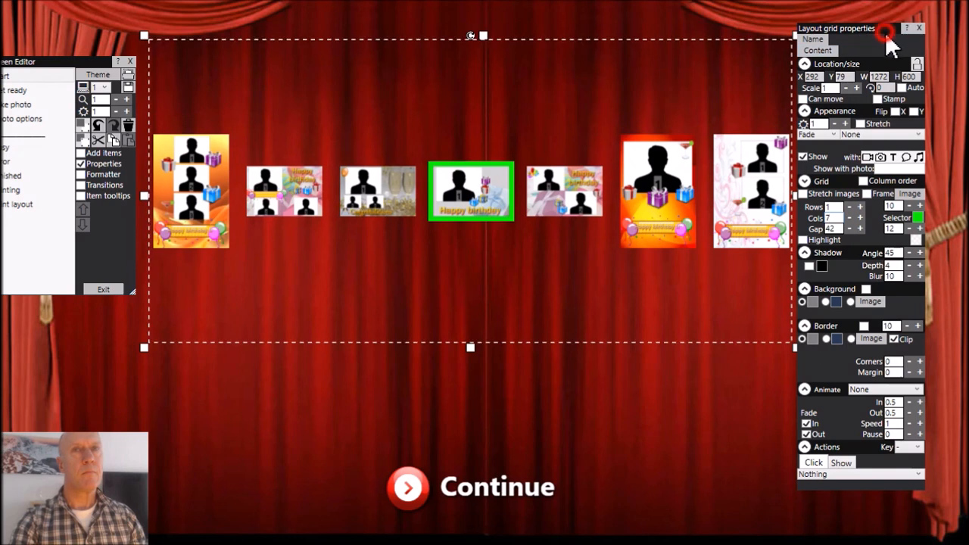
pyautogui.moveTo(882, 29); pyautogui.dragTo(905, 30)
pyautogui.click(944, 33)
pyautogui.moveTo(539, 199)
pyautogui.mouseDown()
pyautogui.moveTo(559, 206)
pyautogui.moveTo(551, 211)
pyautogui.mouseUp()
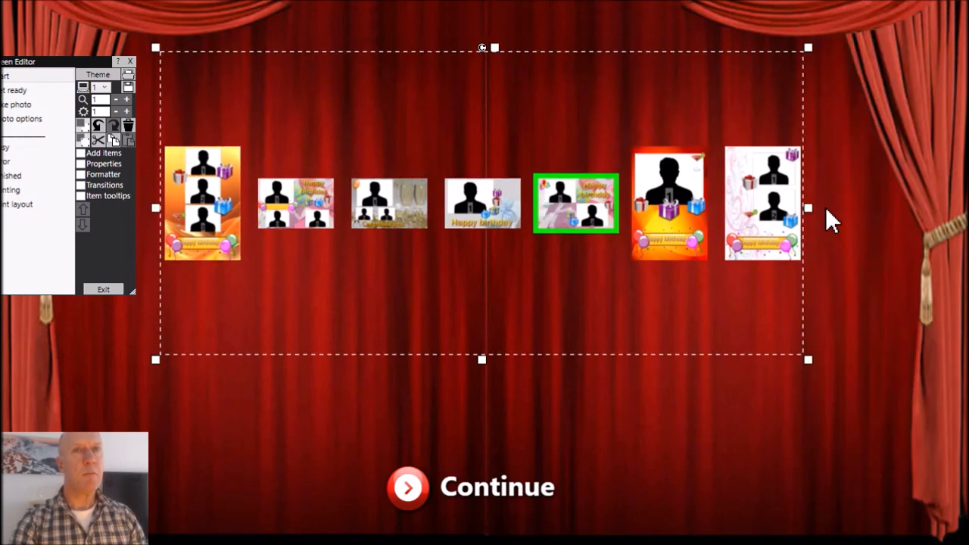
pyautogui.moveTo(810, 207); pyautogui.dragTo(874, 209)
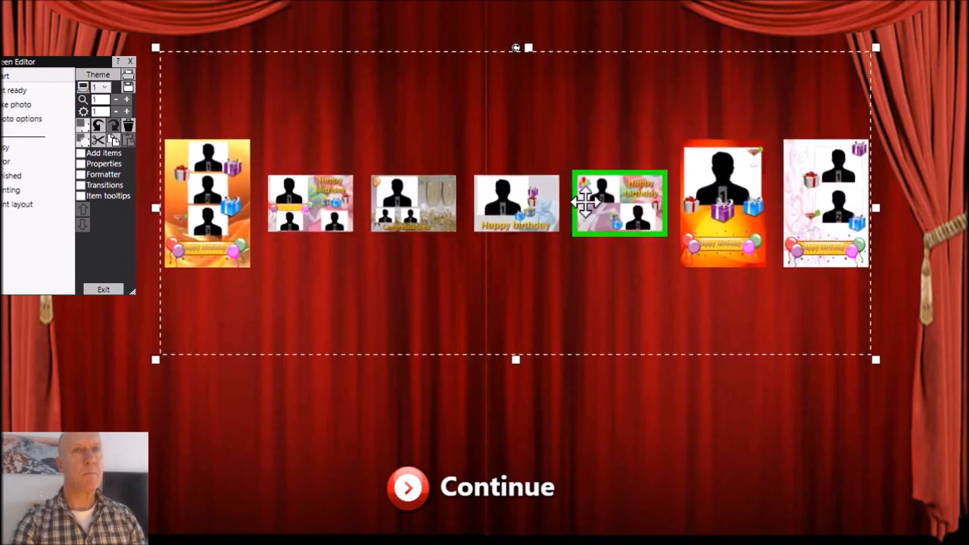
pyautogui.moveTo(586, 227); pyautogui.dragTo(538, 276)
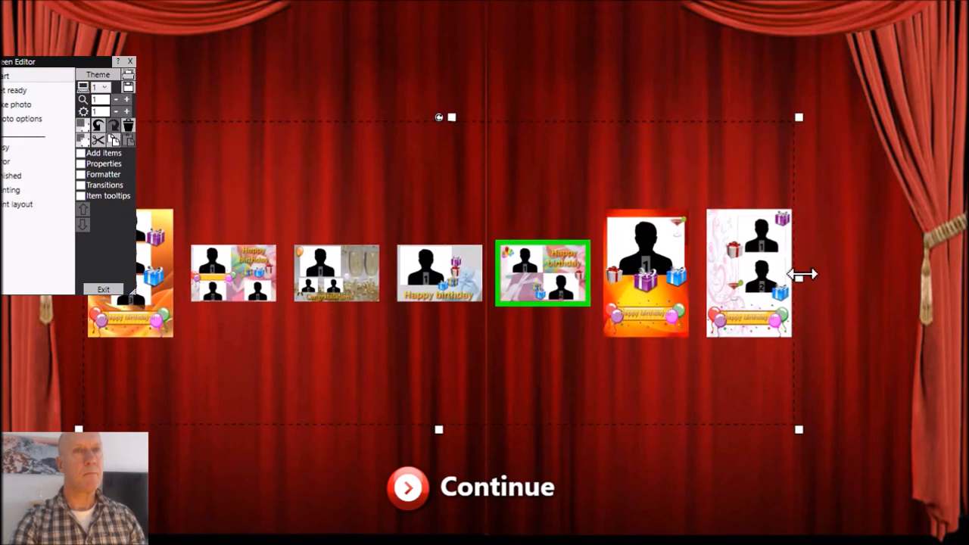
pyautogui.moveTo(799, 282); pyautogui.dragTo(888, 278)
# Bring the Screen Editor window fully into view, then set the layout grid to two rows and four columns.
pyautogui.moveTo(73, 64); pyautogui.dragTo(300, 40)
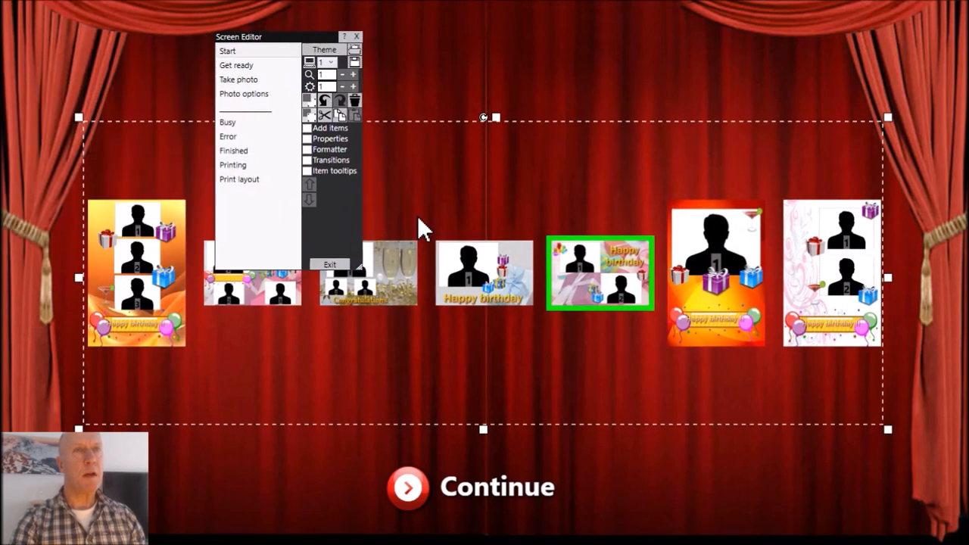
pyautogui.click(330, 141)
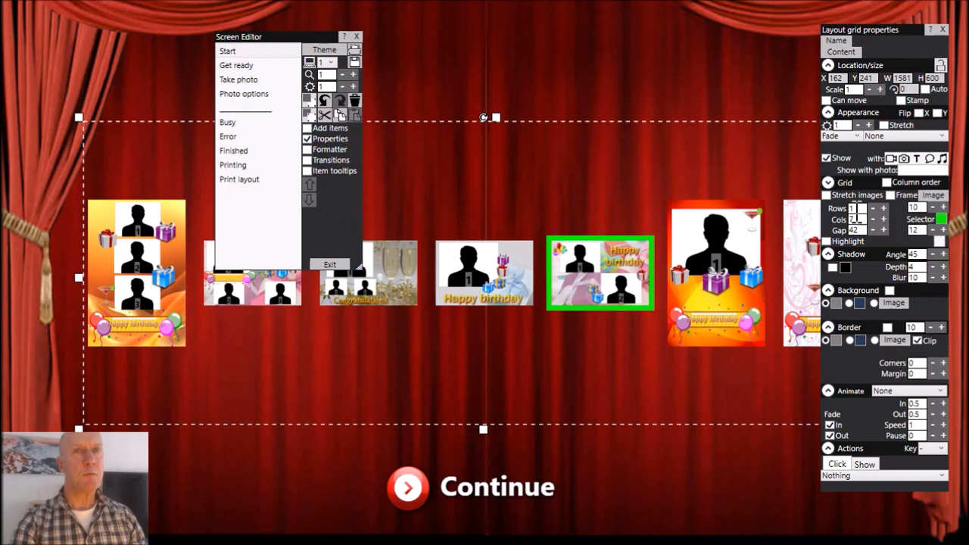
pyautogui.moveTo(862, 209); pyautogui.dragTo(836, 221)
pyautogui.write('2')
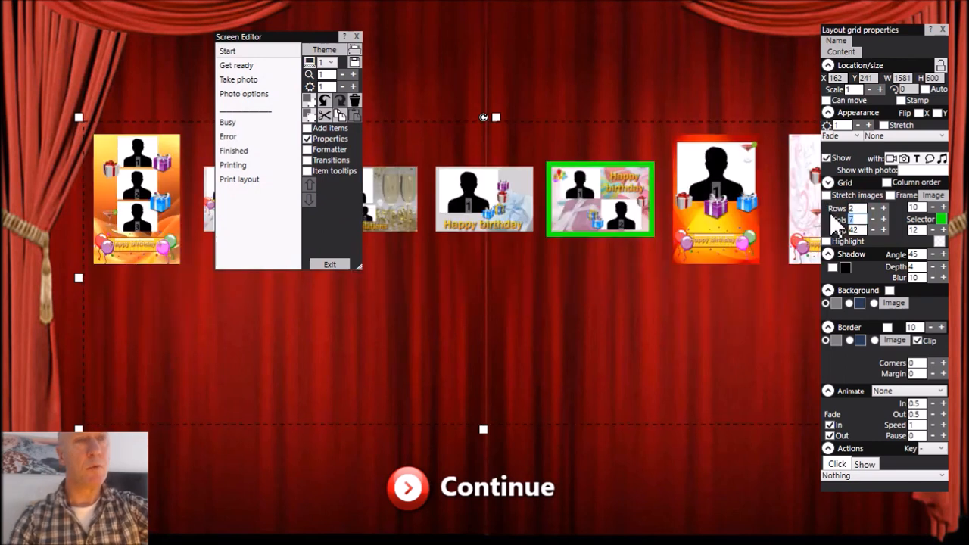
pyautogui.write('4')
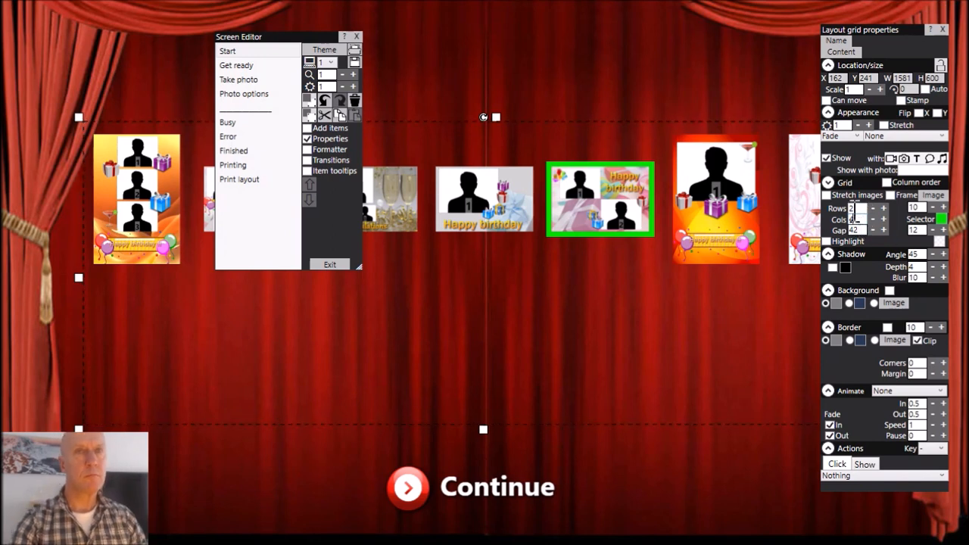
pyautogui.click(858, 210)
# Shift the layout grid up to about X 162, Y 212, then close its properties and exit the screen editor.
pyautogui.moveTo(615, 199)
pyautogui.mouseDown()
pyautogui.moveTo(629, 212)
pyautogui.moveTo(623, 189)
pyautogui.mouseUp()
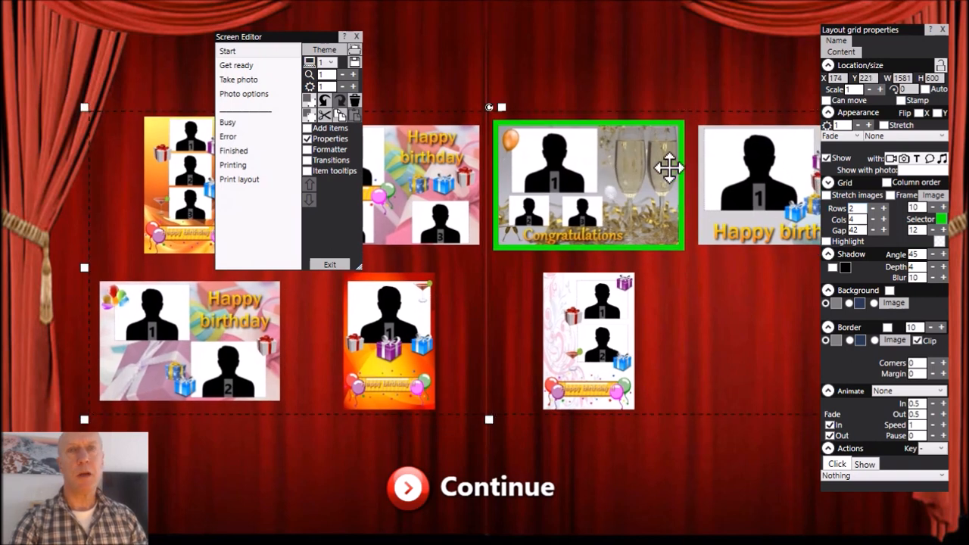
pyautogui.moveTo(668, 168)
pyautogui.mouseDown()
pyautogui.moveTo(651, 160)
pyautogui.moveTo(663, 163)
pyautogui.mouseUp()
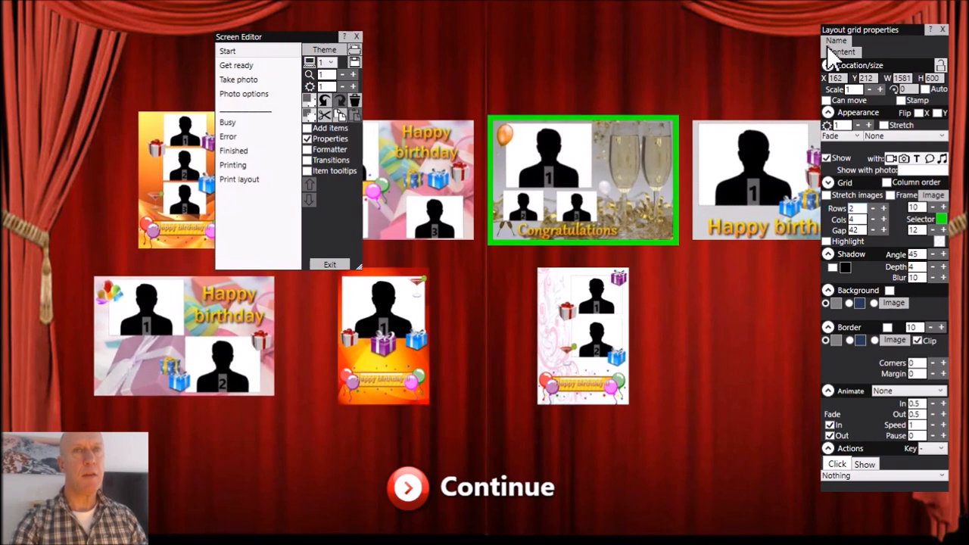
pyautogui.click(941, 30)
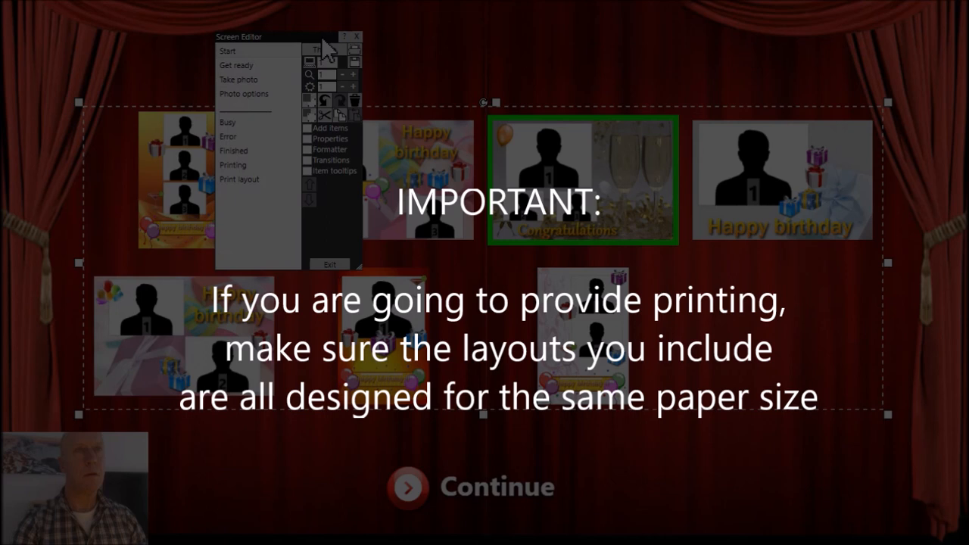
pyautogui.moveTo(315, 37); pyautogui.dragTo(275, 32)
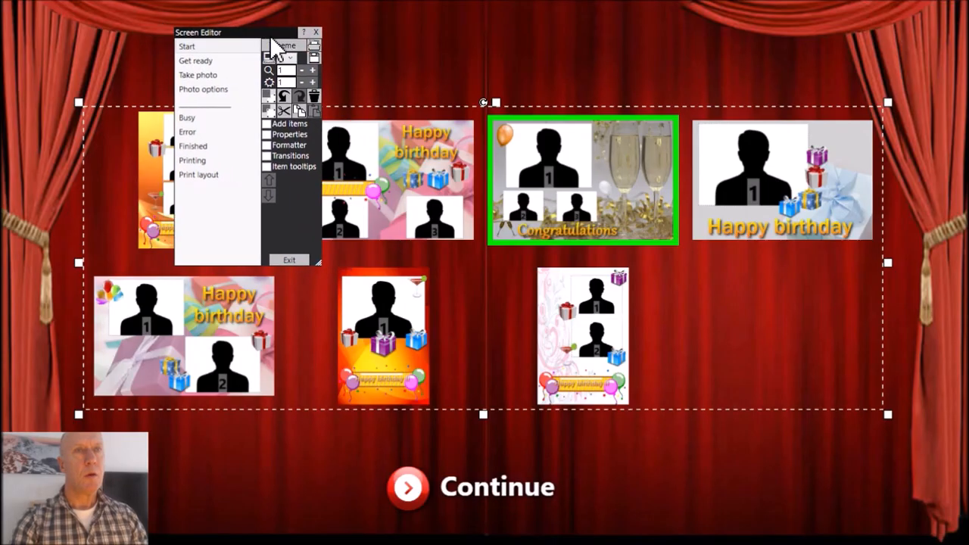
pyautogui.click(308, 260)
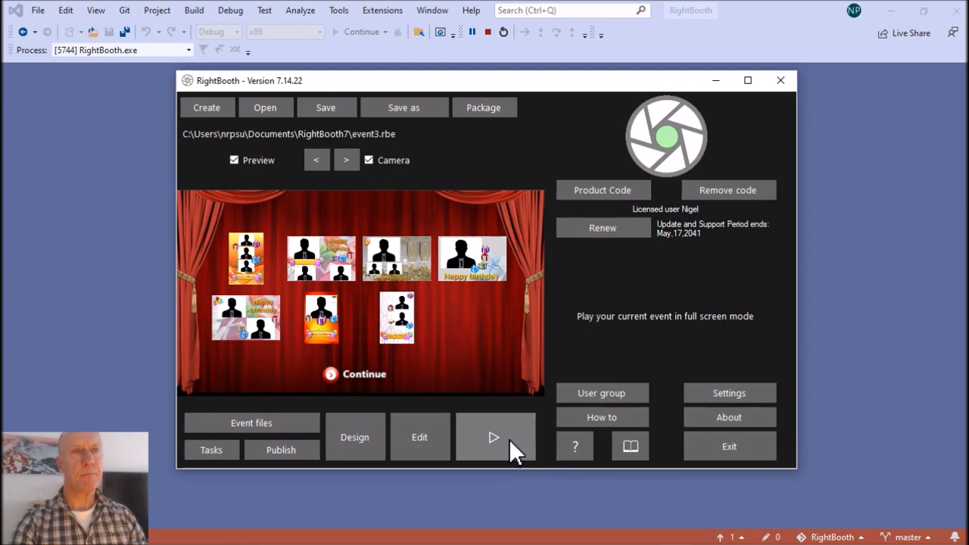
# Test the event with the orange one-photo birthday layout, then leave the event at the print screen.
pyautogui.click(510, 443)
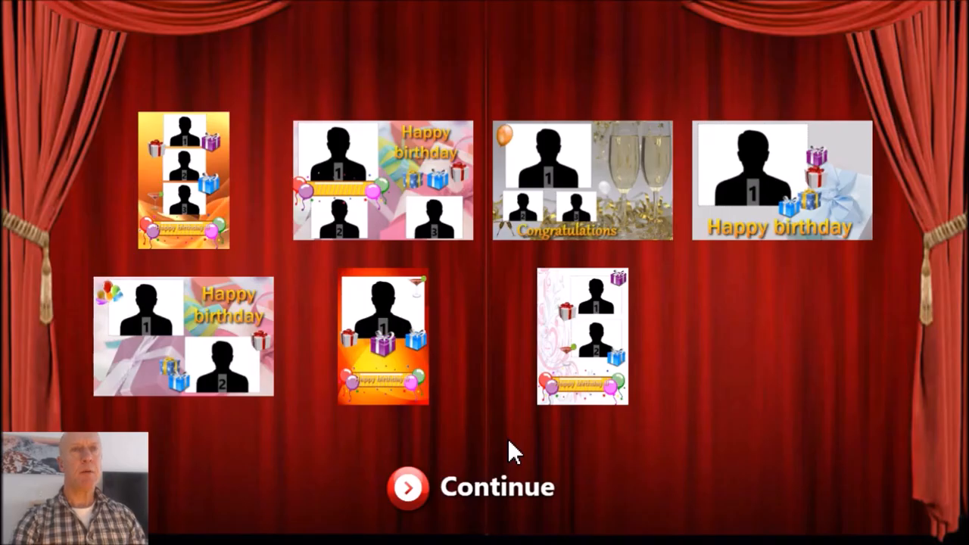
pyautogui.click(397, 314)
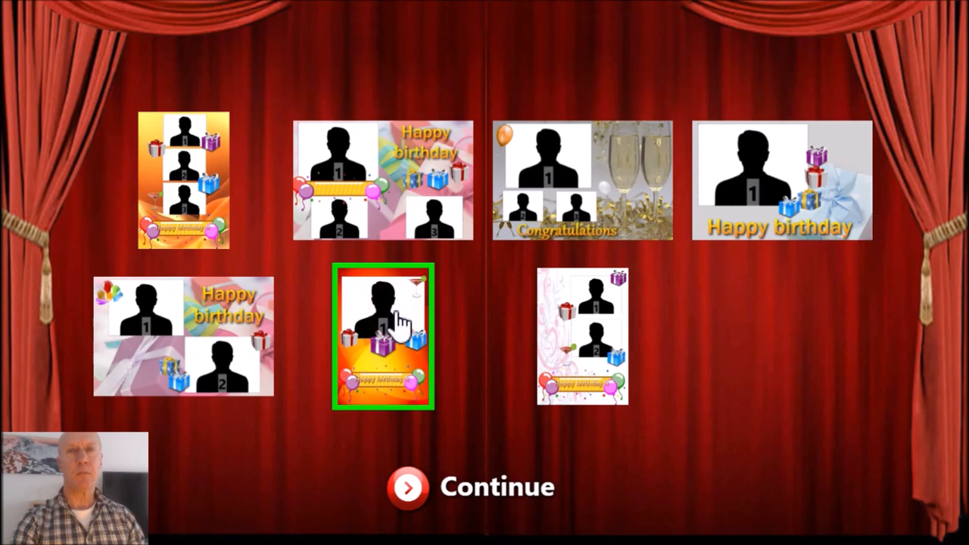
pyautogui.click(409, 489)
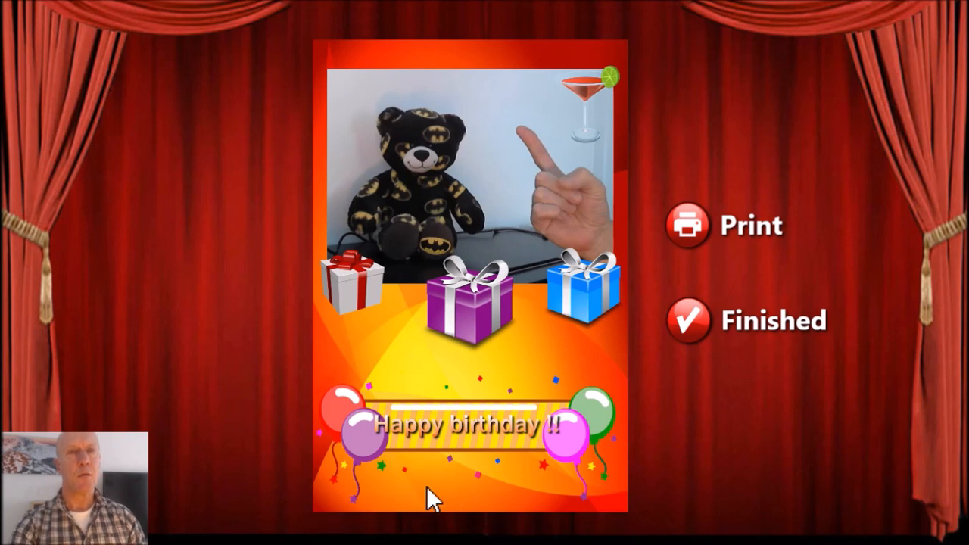
pyautogui.press('Escape')
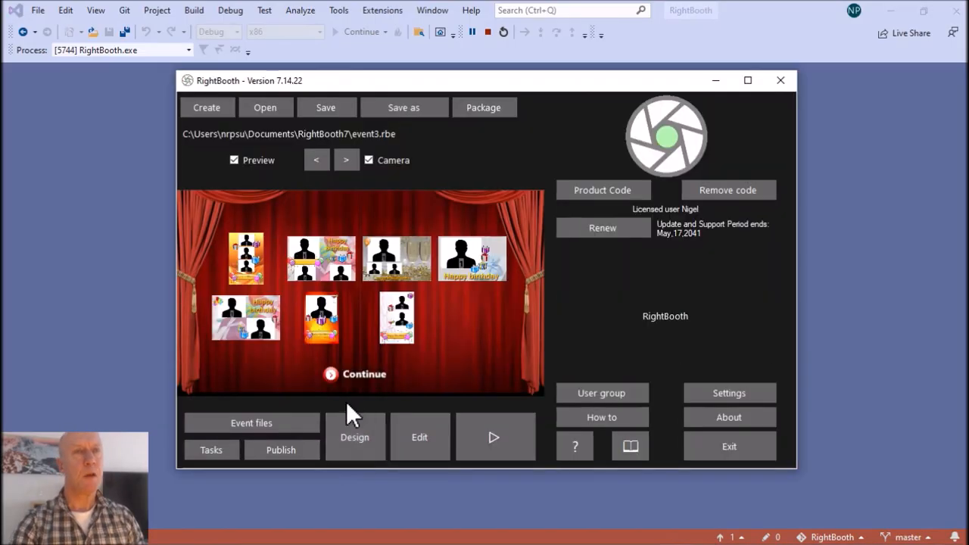
# Check the Photo(s) options on the Event Designer's event type page and accept the settings.
pyautogui.click(357, 439)
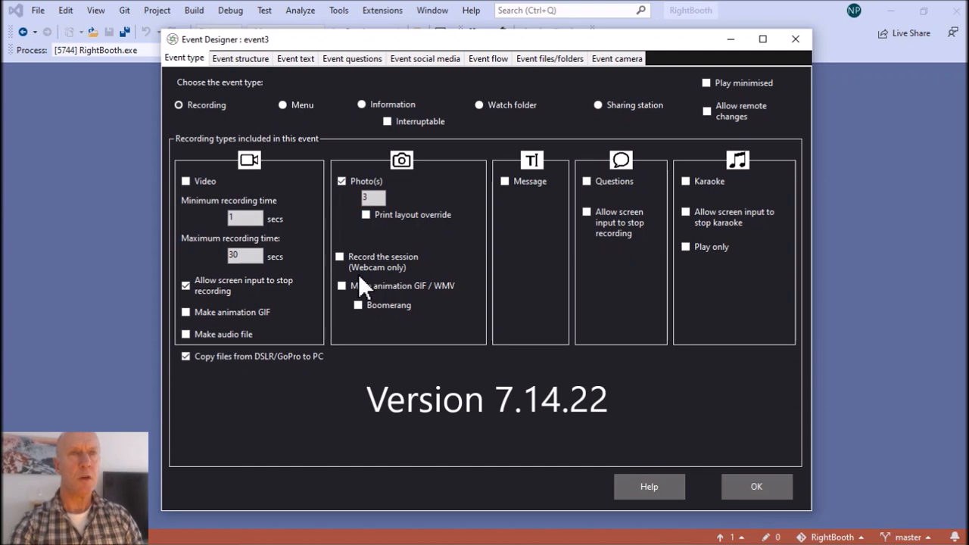
pyautogui.click(743, 484)
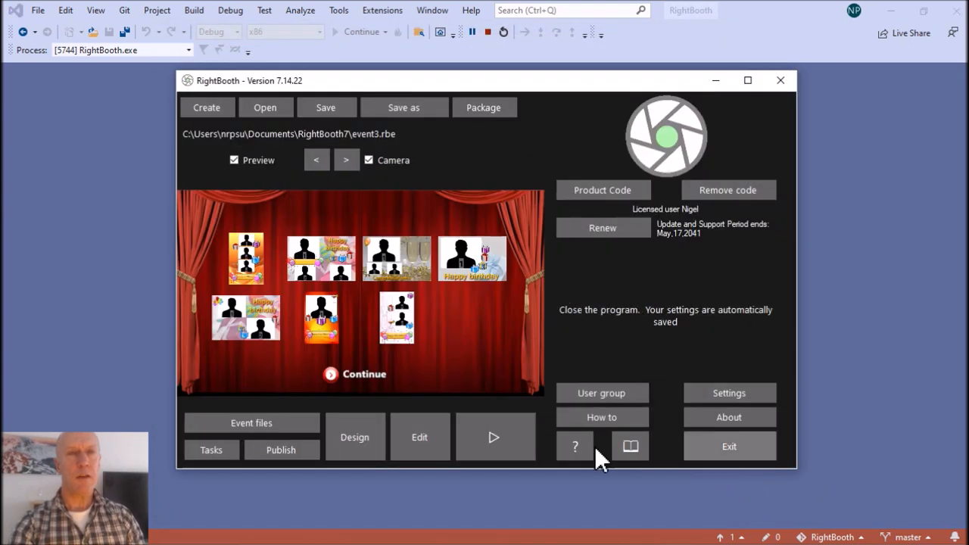
# Run the event again with the orange one-photo birthday layout and finish the photo session.
pyautogui.click(495, 434)
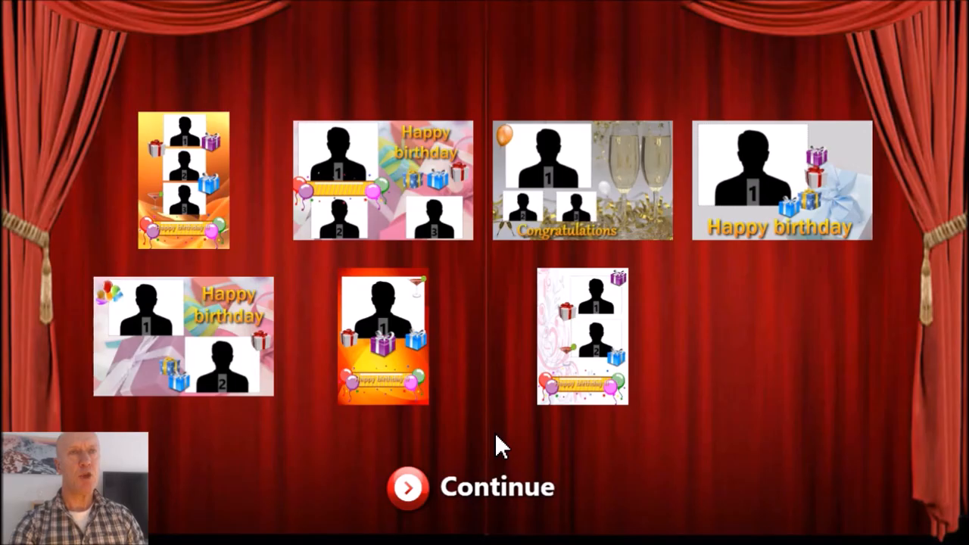
pyautogui.click(401, 339)
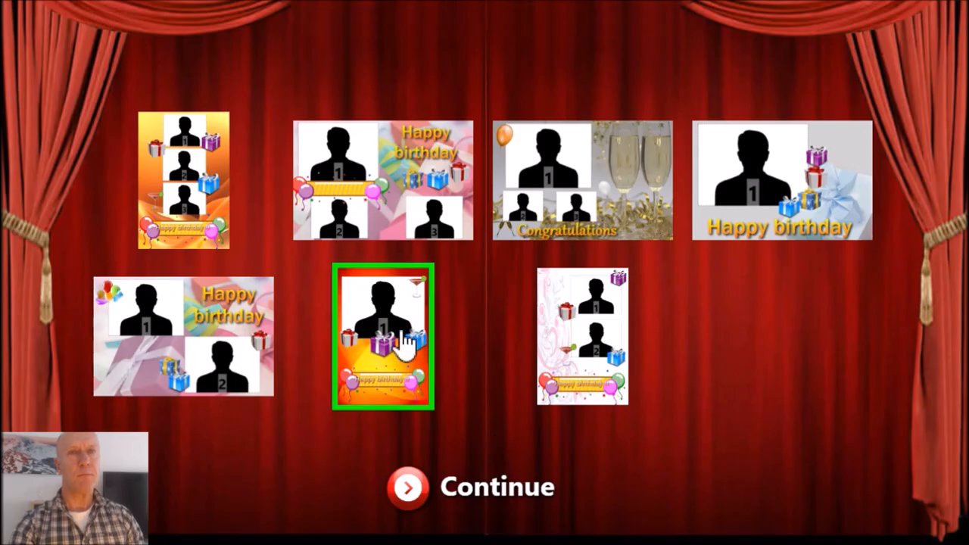
pyautogui.click(416, 491)
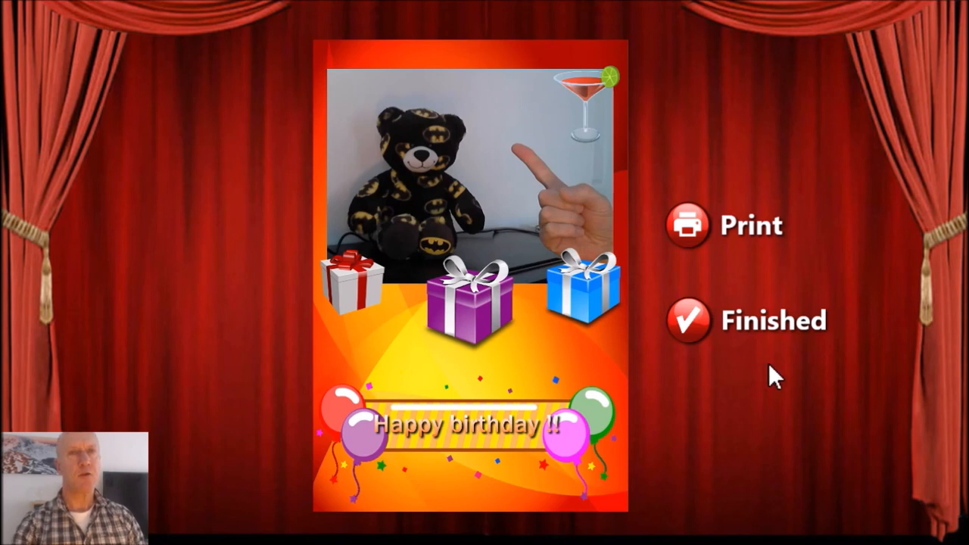
pyautogui.click(686, 319)
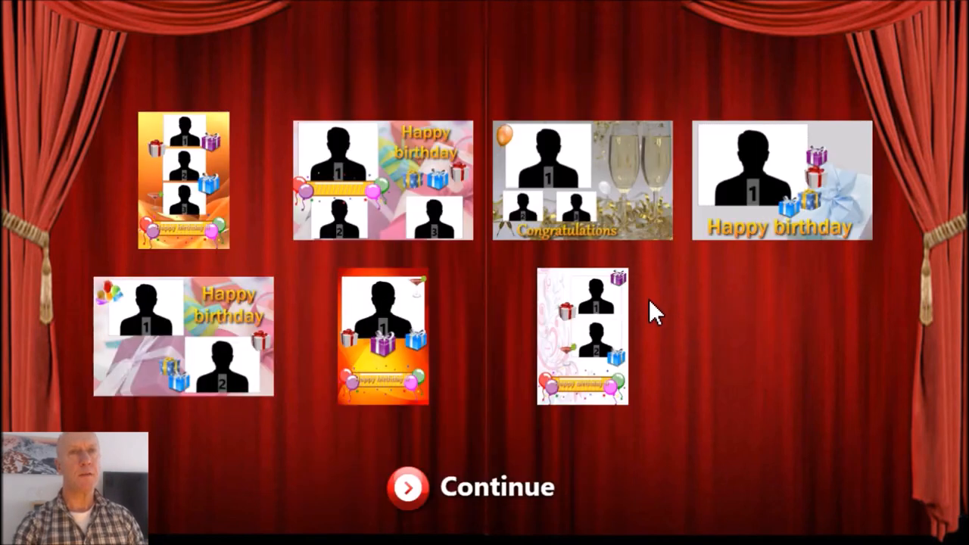
# Choose the white two-photo birthday layout for another test session.
pyautogui.click(606, 347)
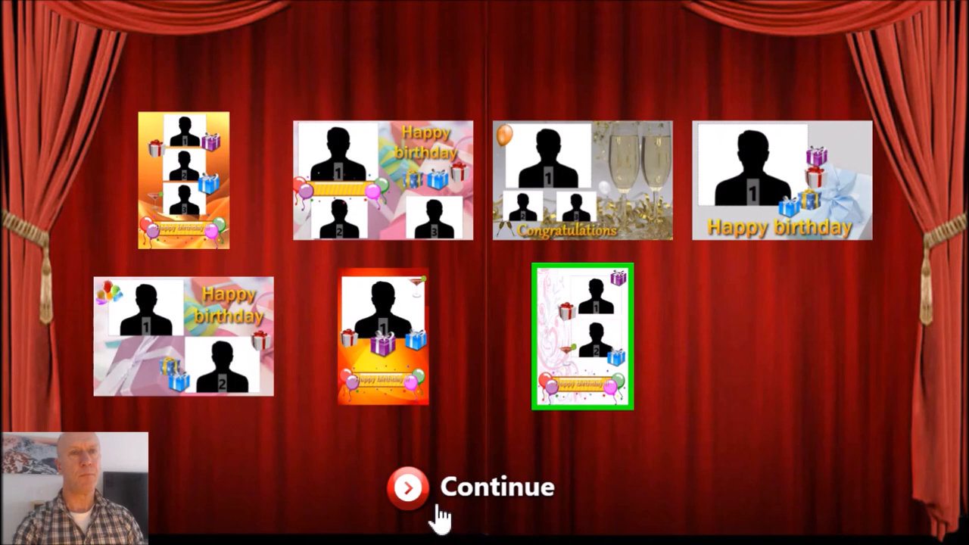